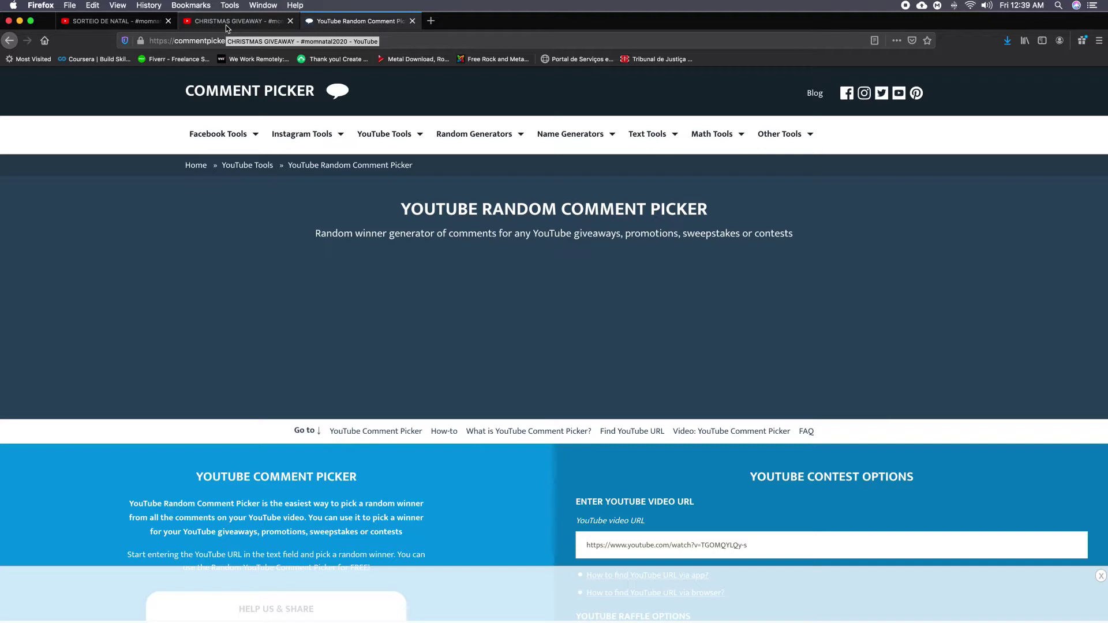
# Copy the CHRISTMAS GIVEAWAY video's address and paste it into Comment Picker's YouTube video URL field
pyautogui.click(227, 25)
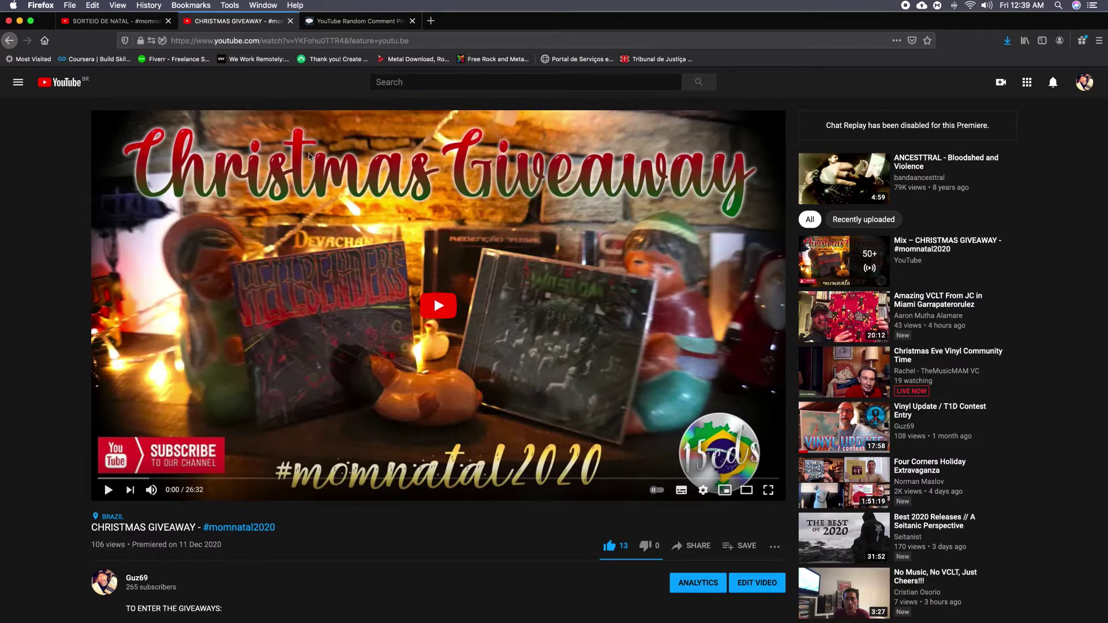
pyautogui.click(281, 40)
pyautogui.press('super+c')
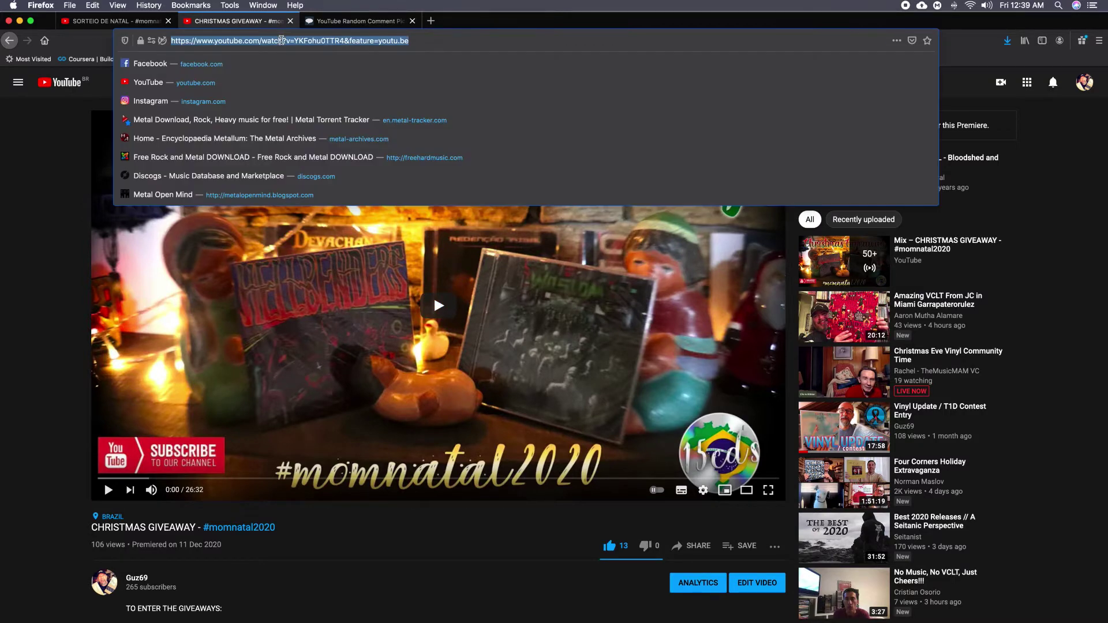
pyautogui.click(350, 24)
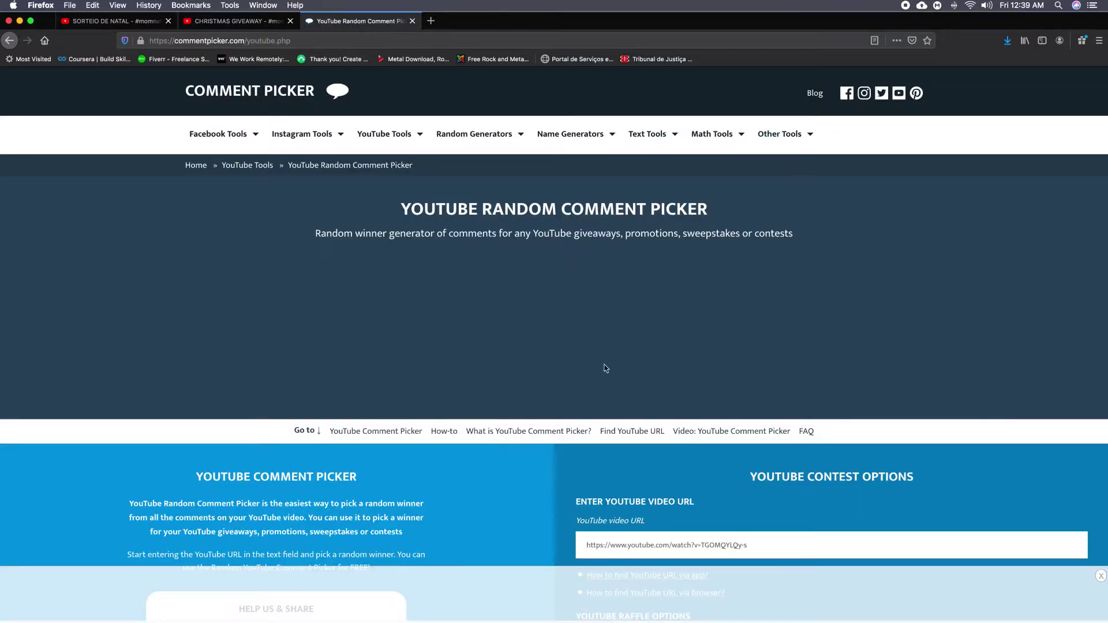
pyautogui.scroll(-7, 452, 451)
pyautogui.scroll(2, 452, 452)
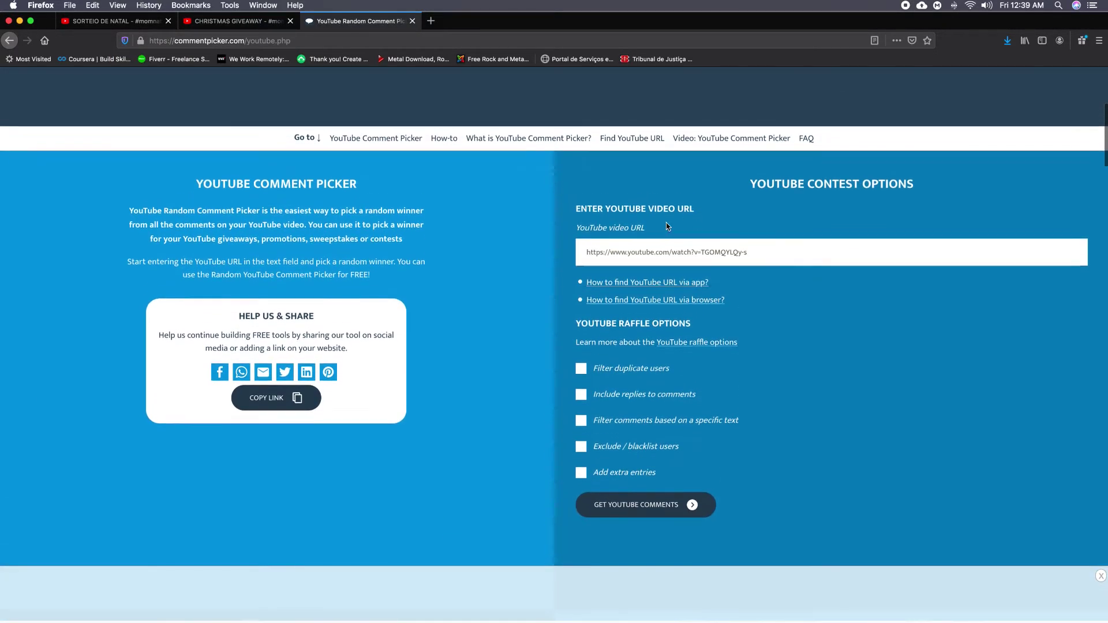
pyautogui.click(630, 253)
pyautogui.scroll(3, 630, 256)
pyautogui.scroll(2, 631, 255)
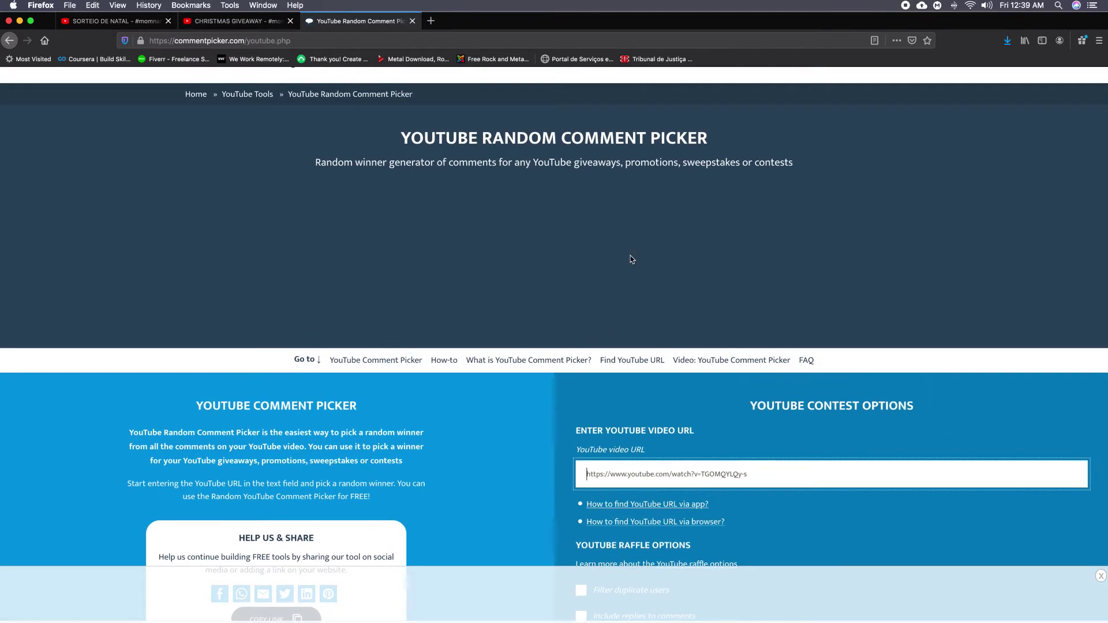
pyautogui.scroll(-1, 631, 259)
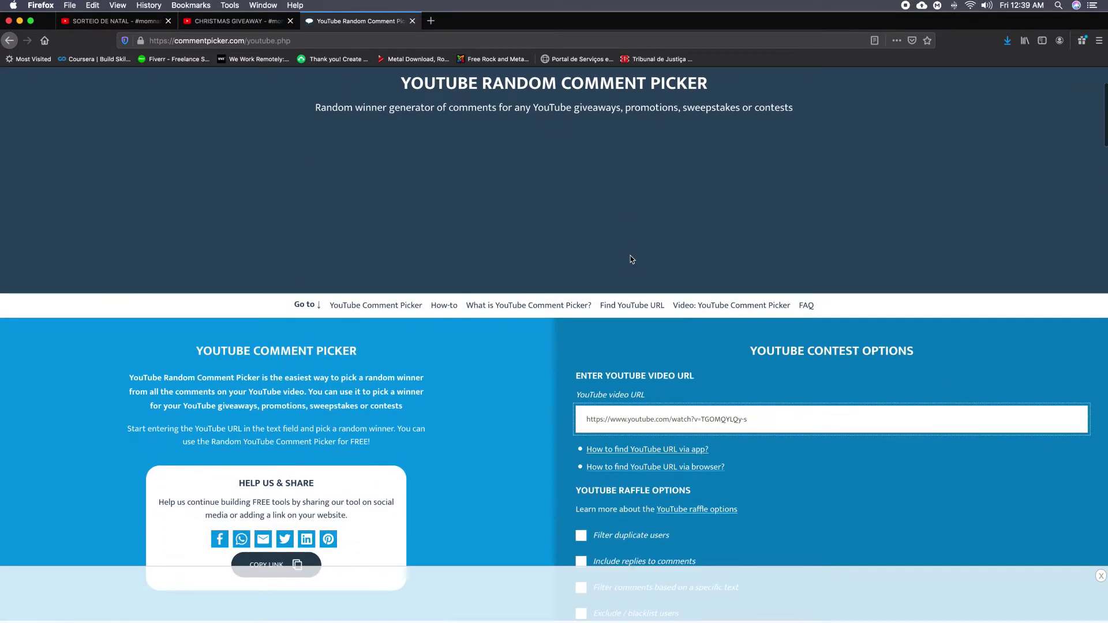
pyautogui.press('super+v')
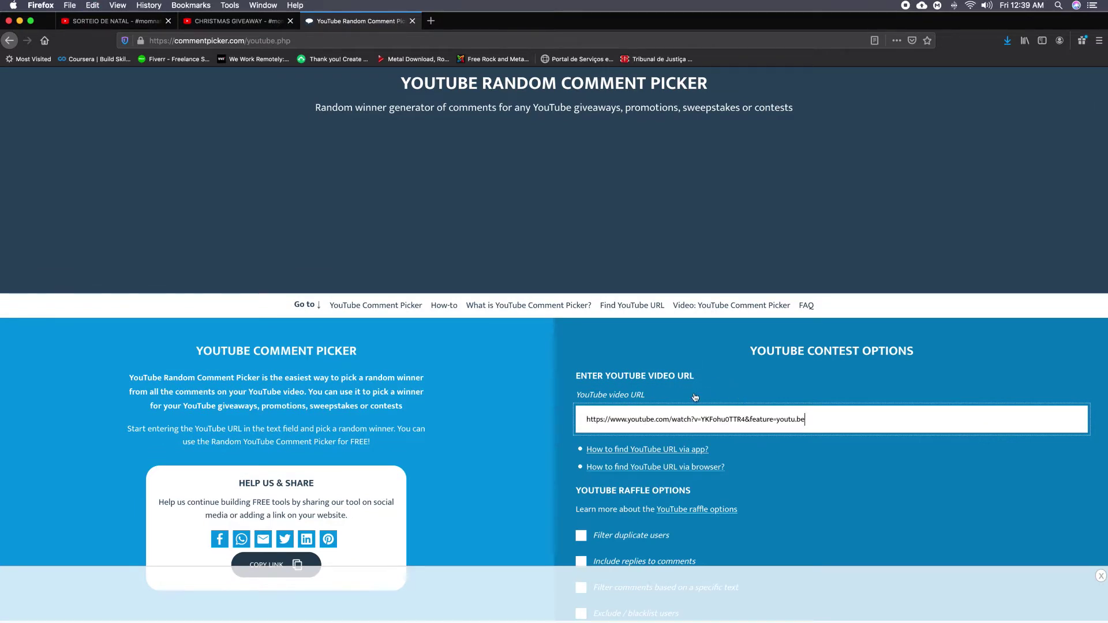
# Fetch the CHRISTMAS GIVEAWAY video's comments so Comment Picker reports 12 commenters
pyautogui.click(225, 22)
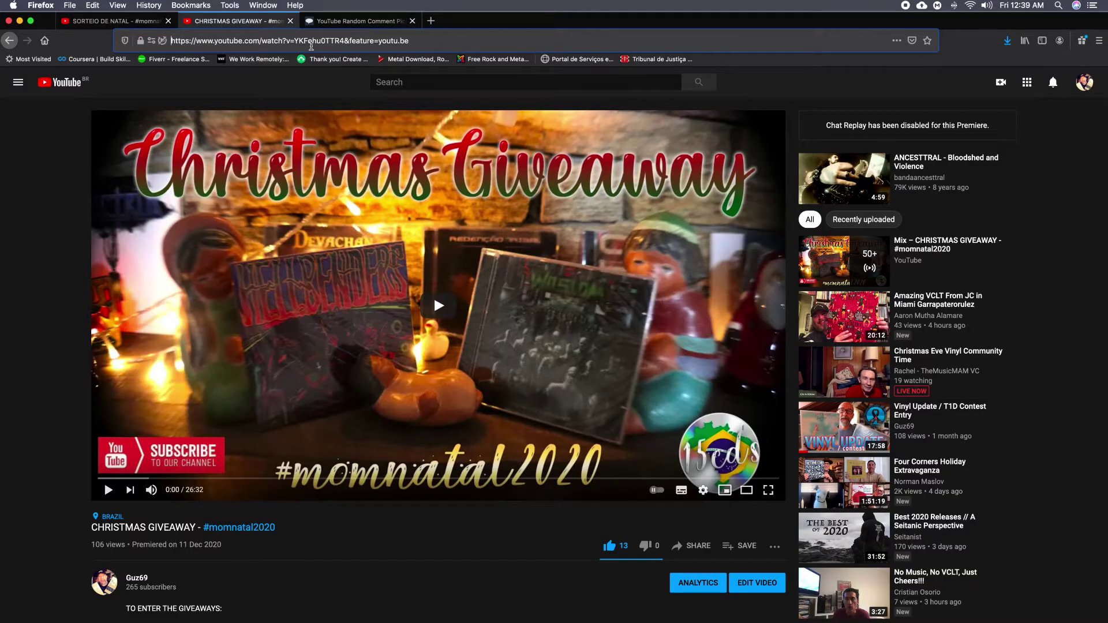
pyautogui.click(351, 22)
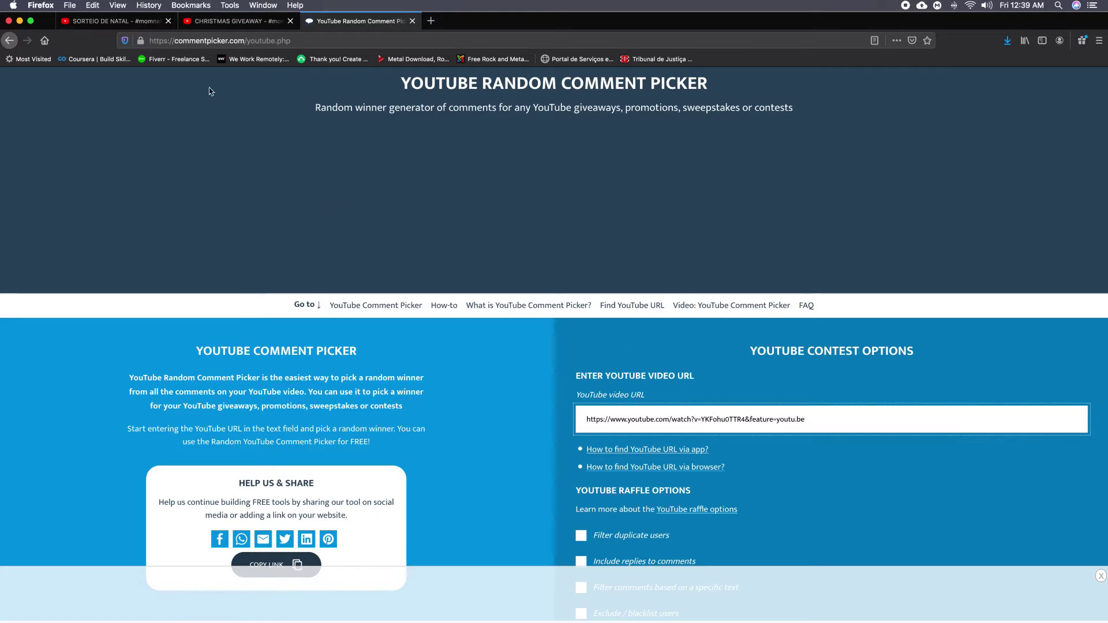
pyautogui.scroll(-5, 712, 415)
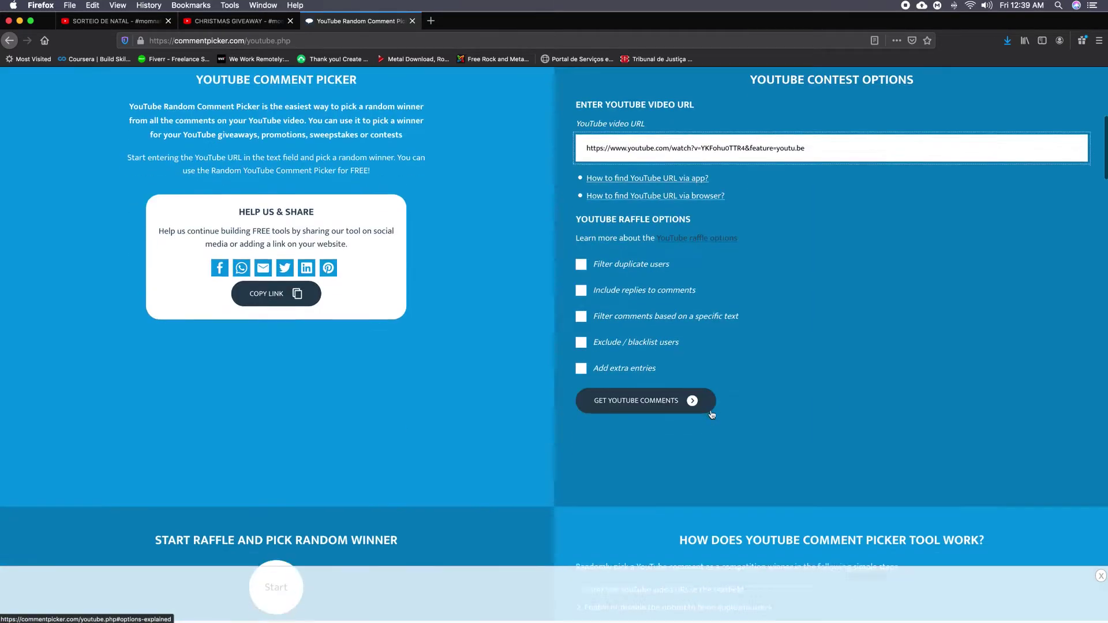
pyautogui.click(712, 413)
pyautogui.scroll(2, 410, 340)
pyautogui.scroll(-2, 410, 340)
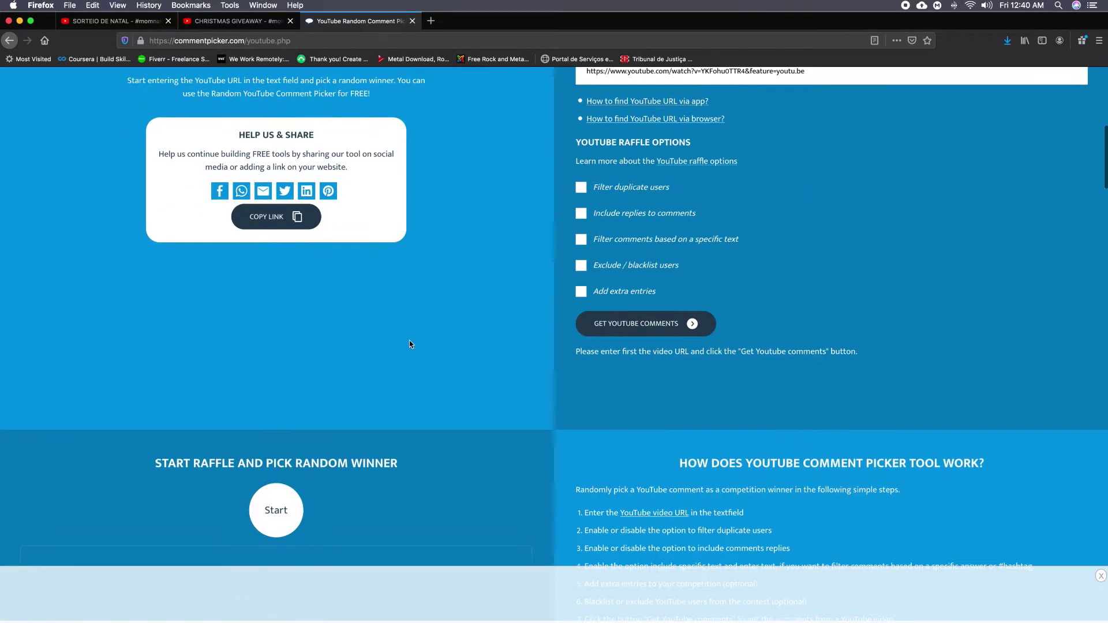
pyautogui.scroll(-1, 410, 343)
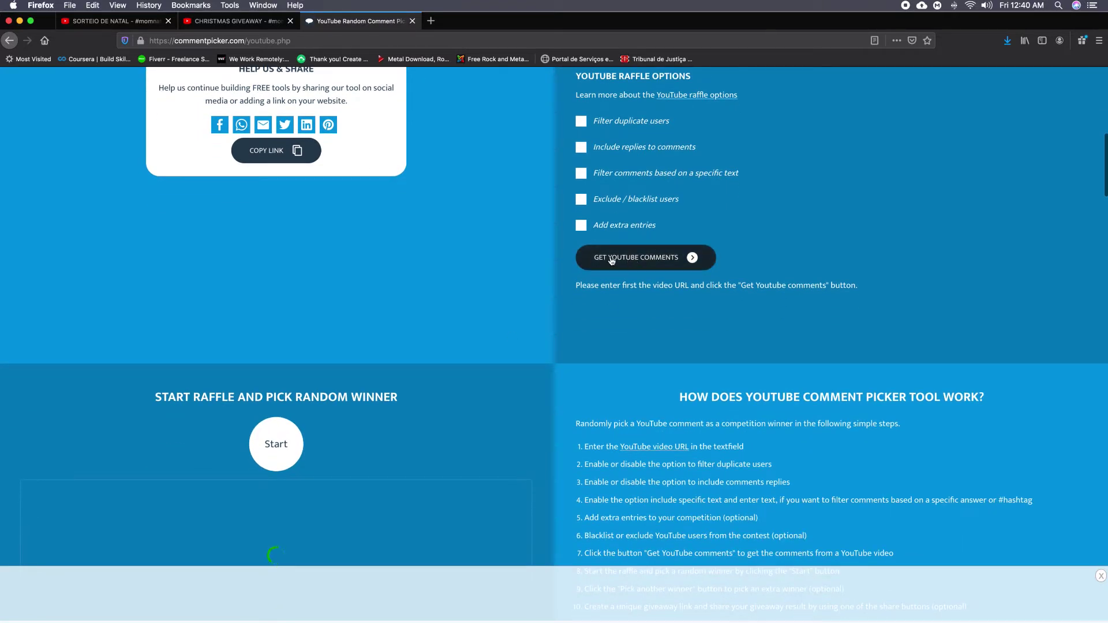
pyautogui.click(636, 259)
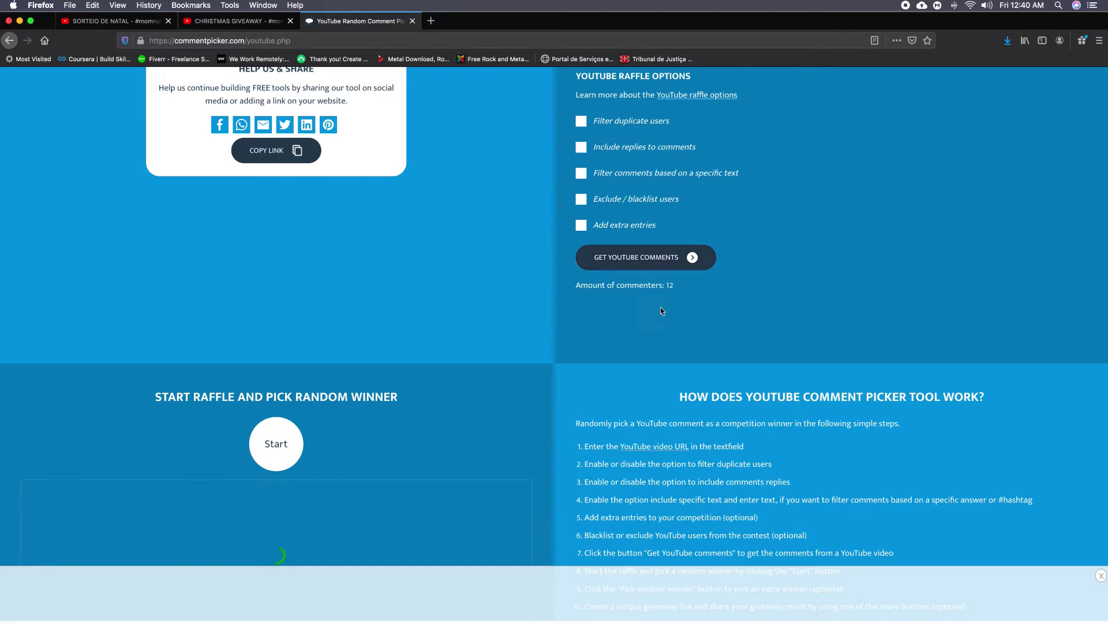
pyautogui.scroll(-5, 500, 298)
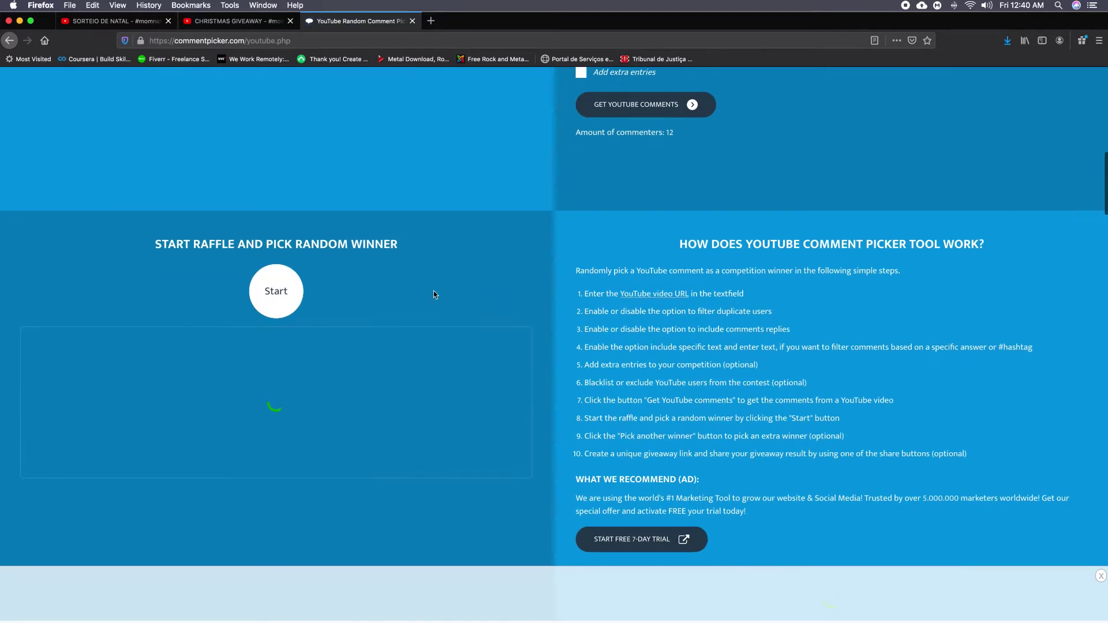
pyautogui.click(276, 292)
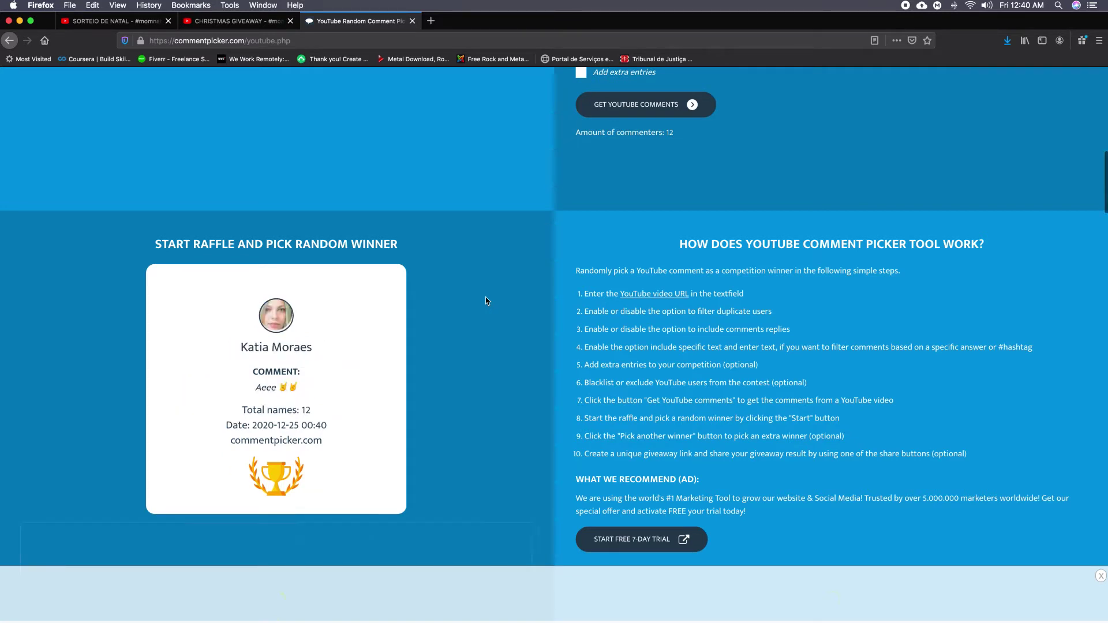
pyautogui.scroll(-3, 485, 298)
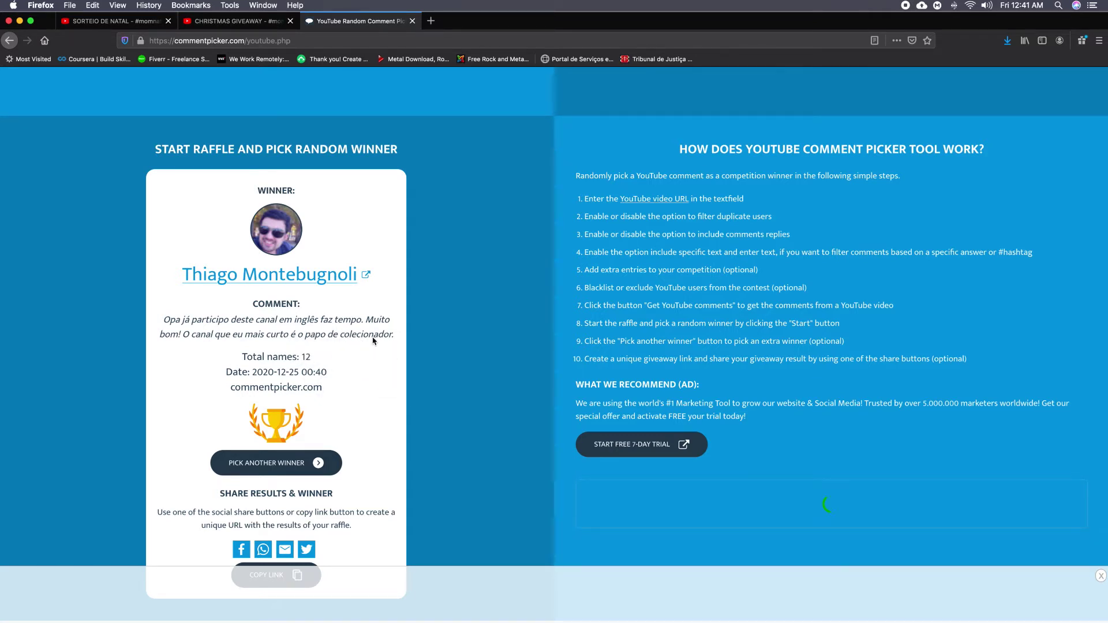
pyautogui.scroll(-2, 360, 367)
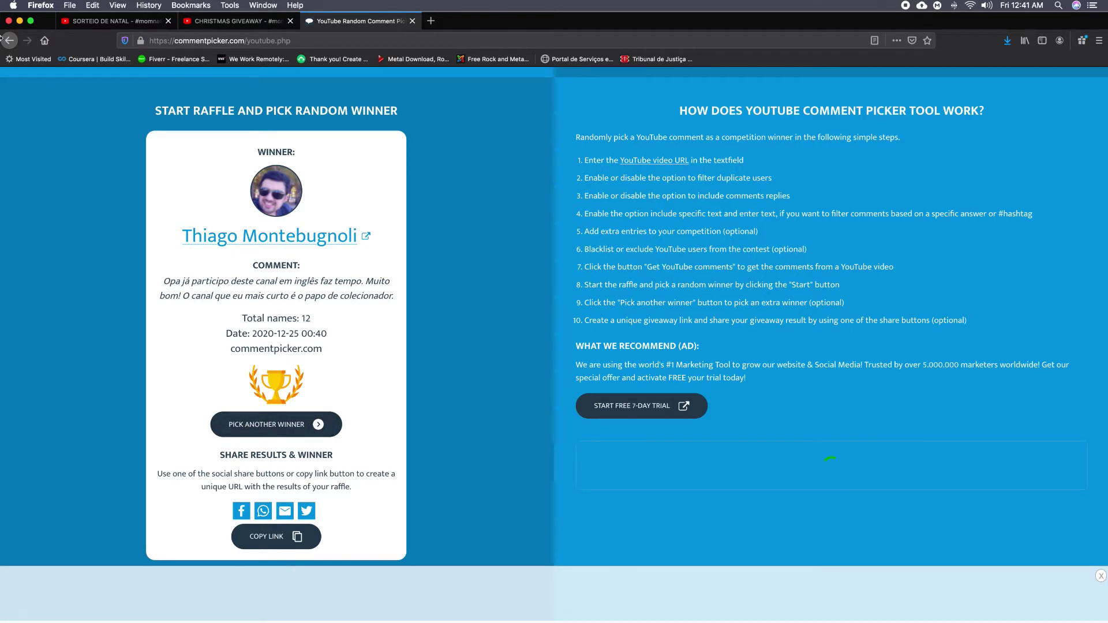
pyautogui.hotkey('ctrl', 'Up')
pyautogui.click(497, 330)
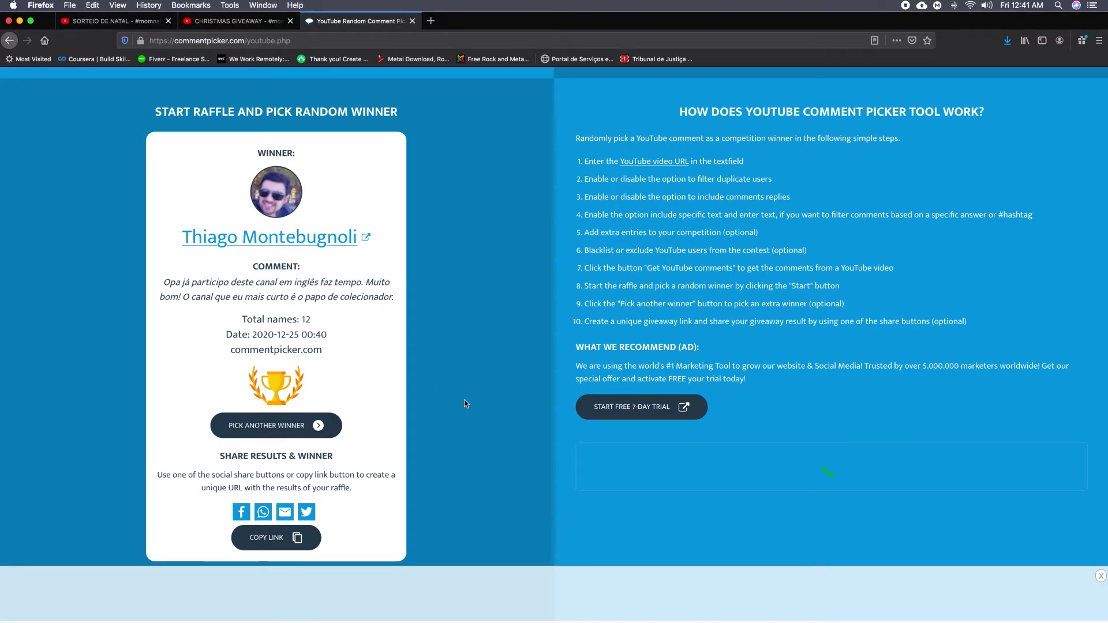
# Scroll through the CHRISTMAS GIVEAWAY video's 26 YouTube comments to find the winner's comment
pyautogui.click(240, 23)
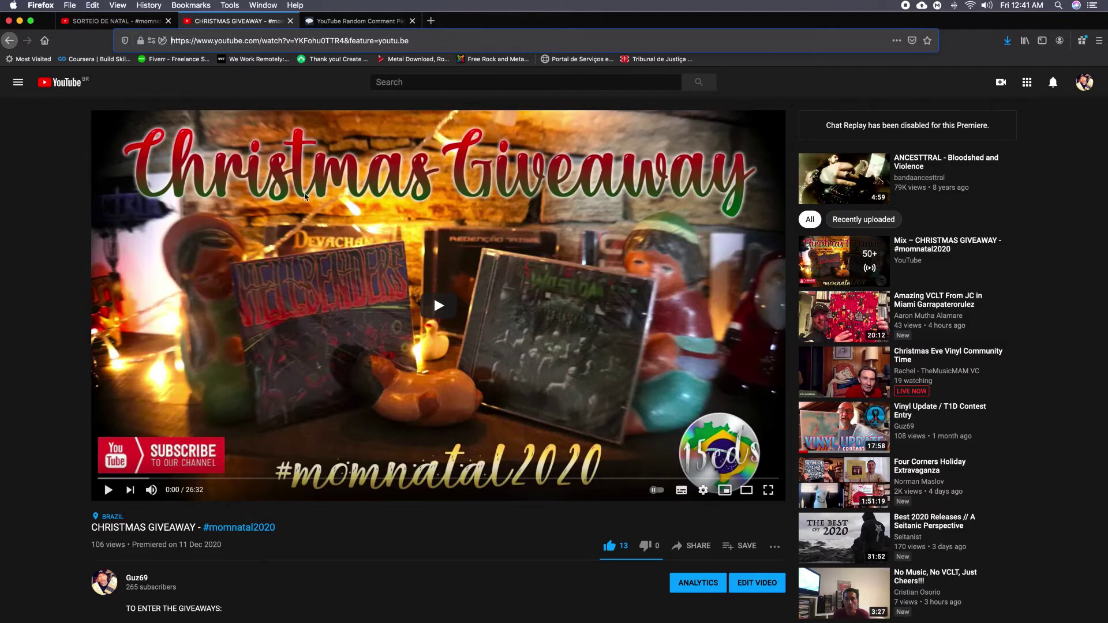
pyautogui.scroll(-8, 412, 371)
pyautogui.scroll(-9, 412, 371)
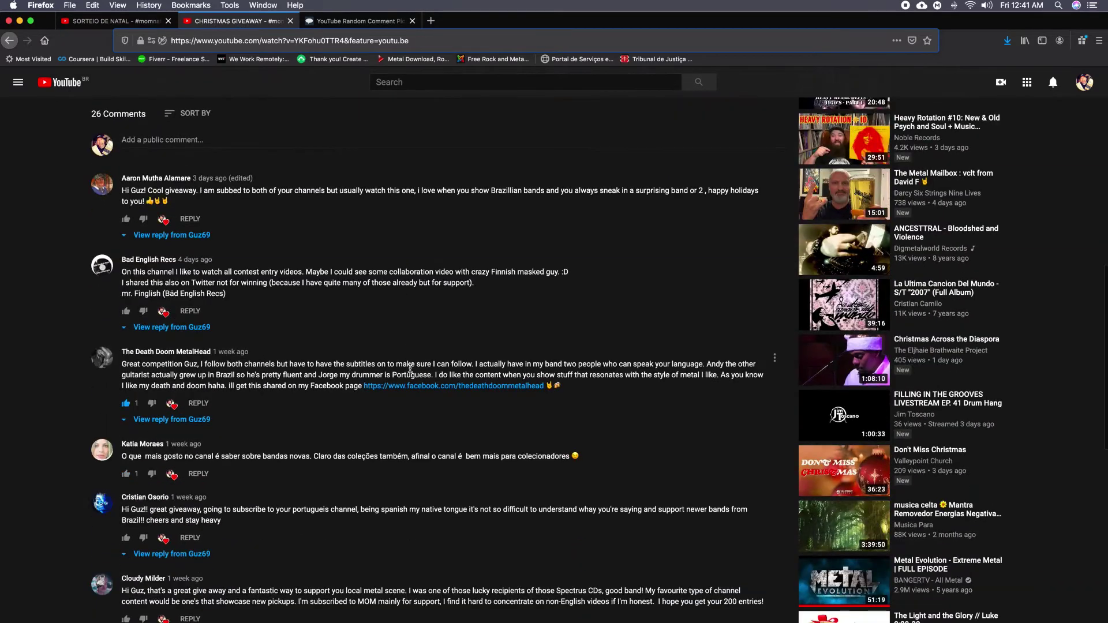
pyautogui.scroll(-4, 410, 371)
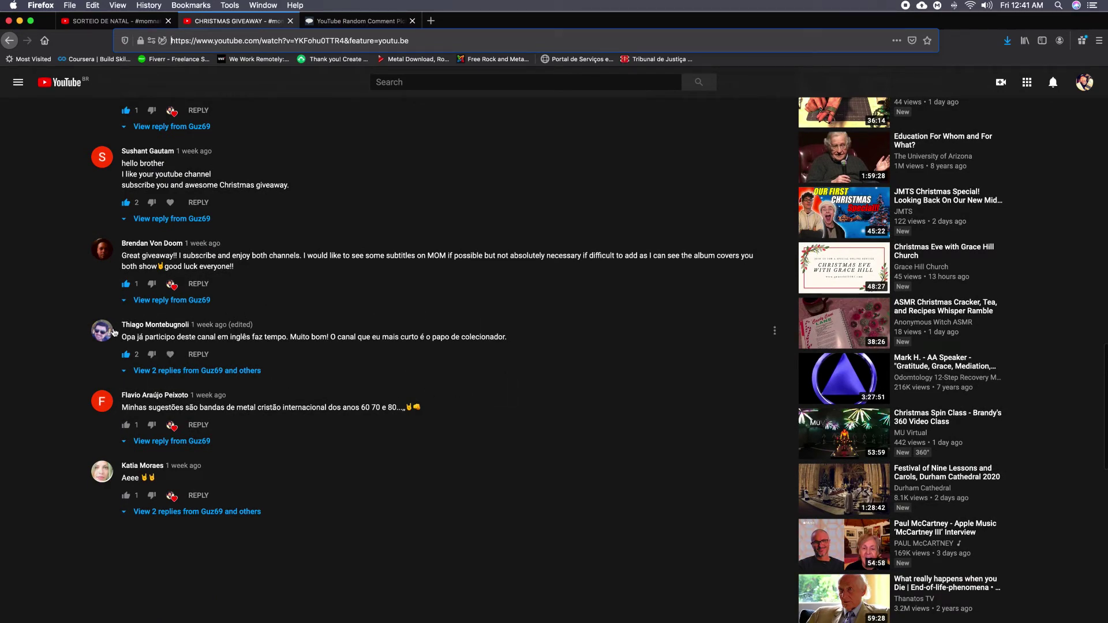
pyautogui.scroll(14, 305, 357)
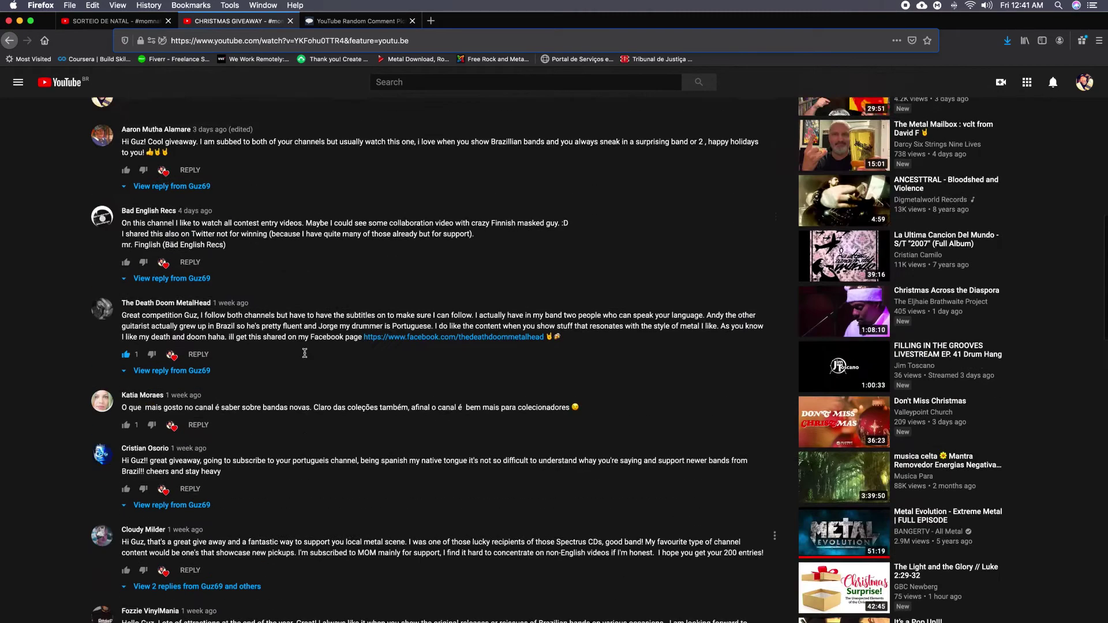
pyautogui.scroll(-10, 305, 357)
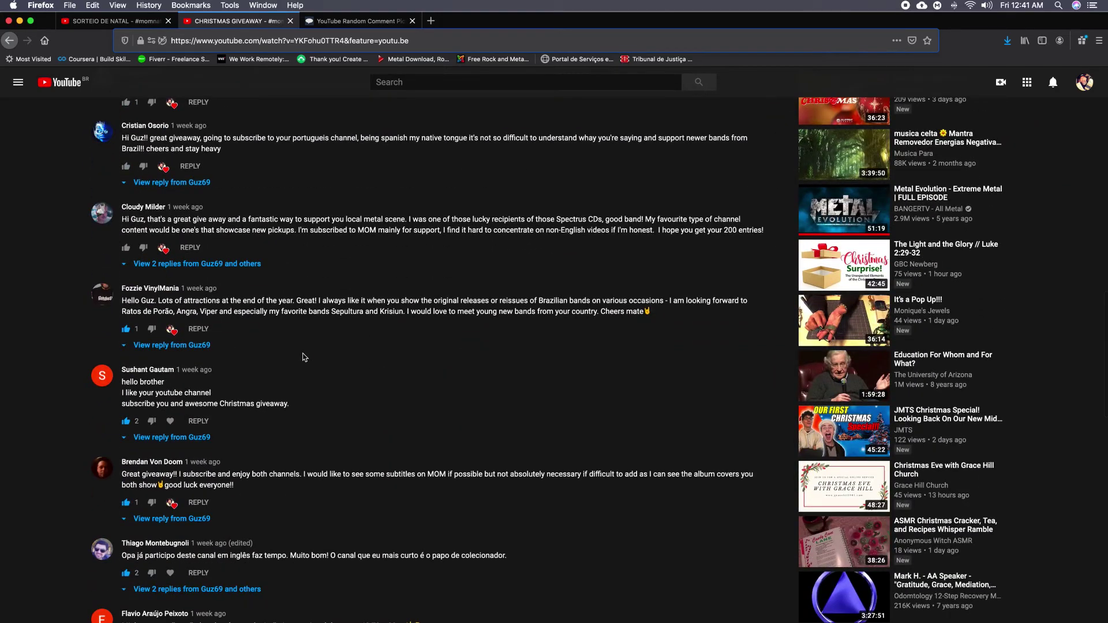
pyautogui.scroll(-4, 305, 357)
pyautogui.scroll(15, 304, 356)
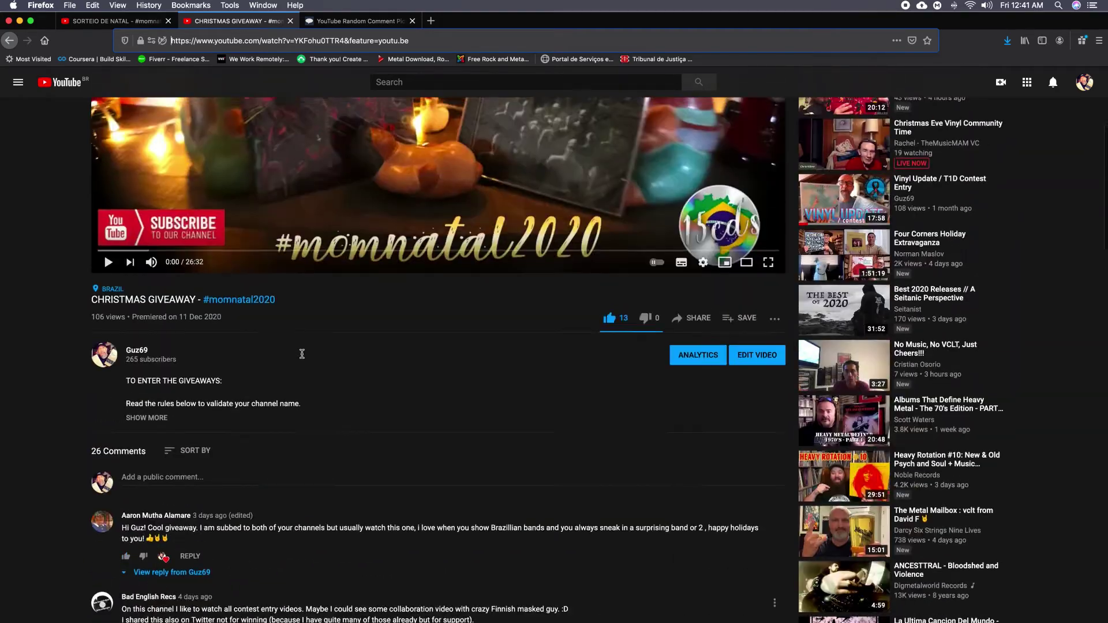
pyautogui.scroll(5, 302, 354)
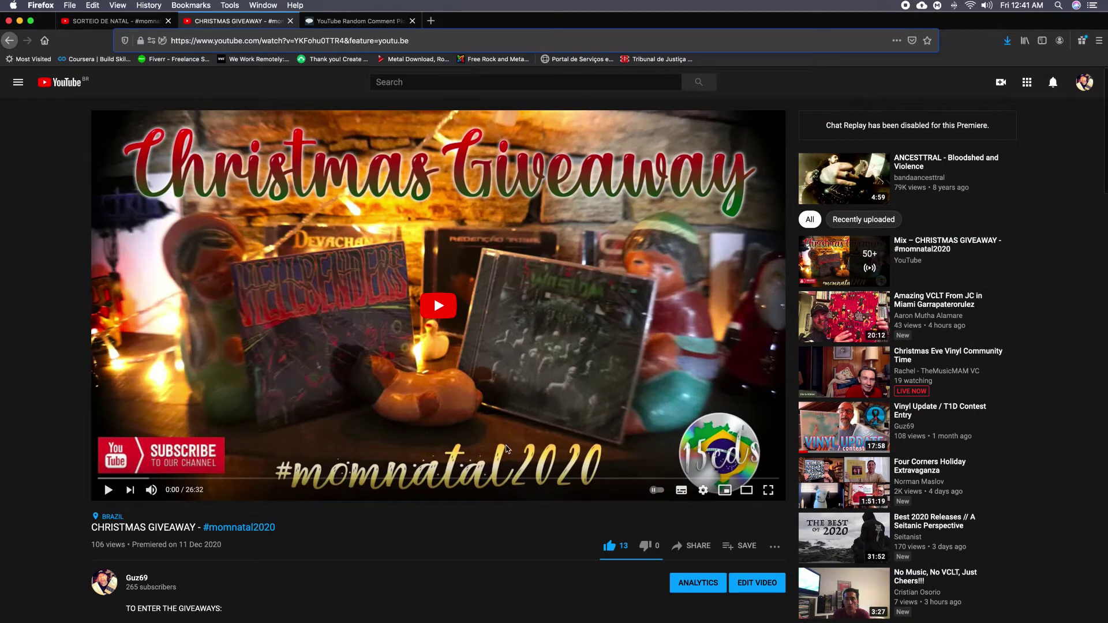
# Copy the web address of the SORTEIO DE NATAL giveaway video
pyautogui.click(80, 24)
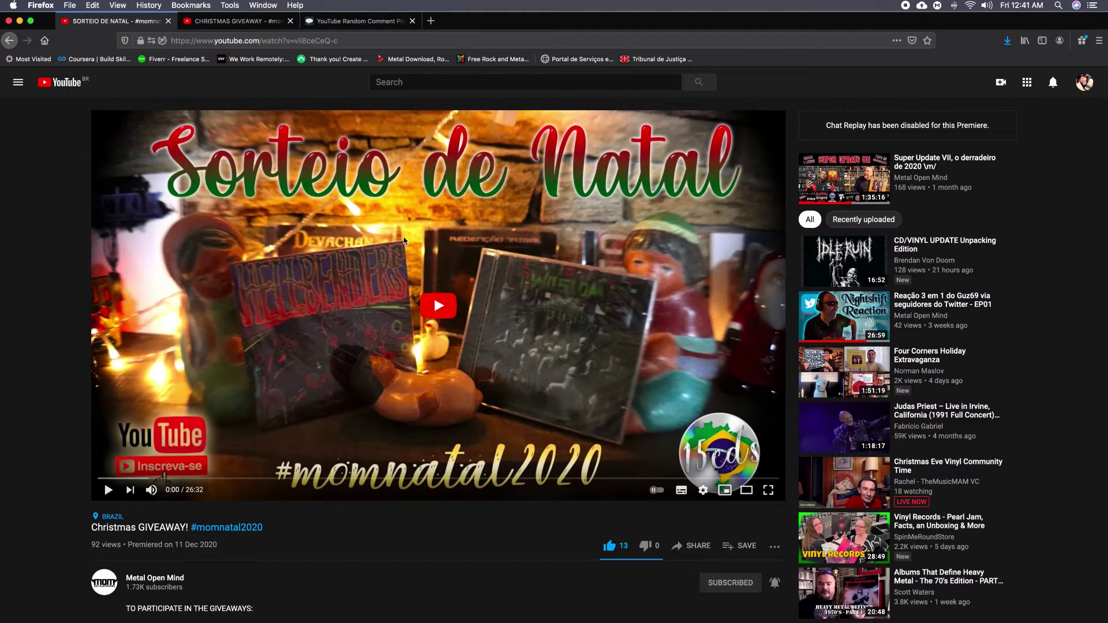
pyautogui.click(240, 45)
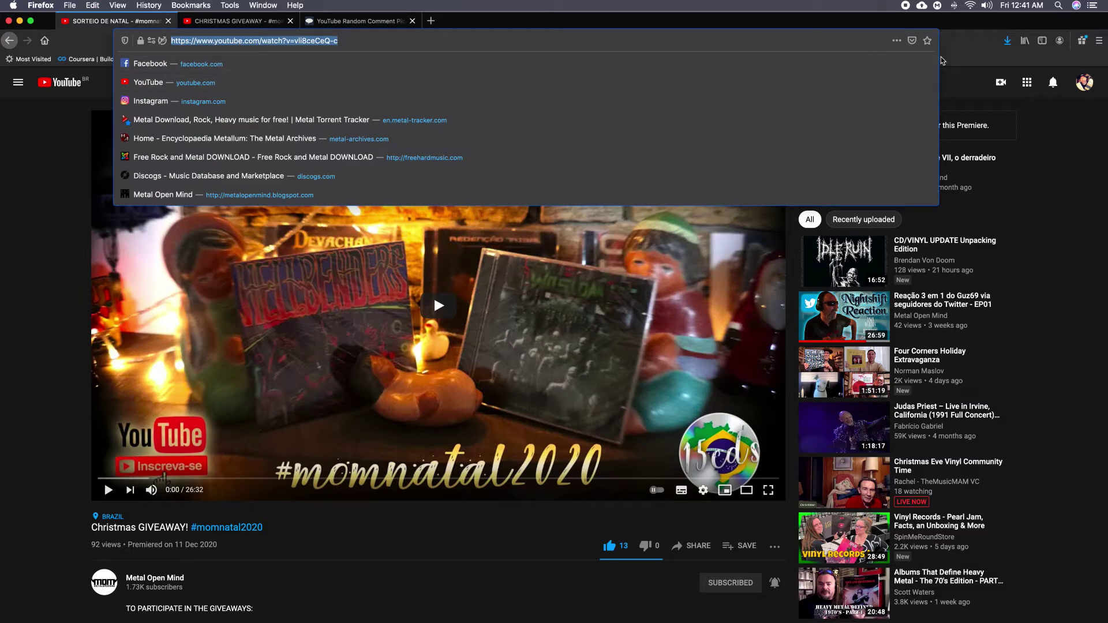
pyautogui.press('Escape')
# Review the video's comments and return to the Comment Picker page
pyautogui.scroll(-10, 486, 389)
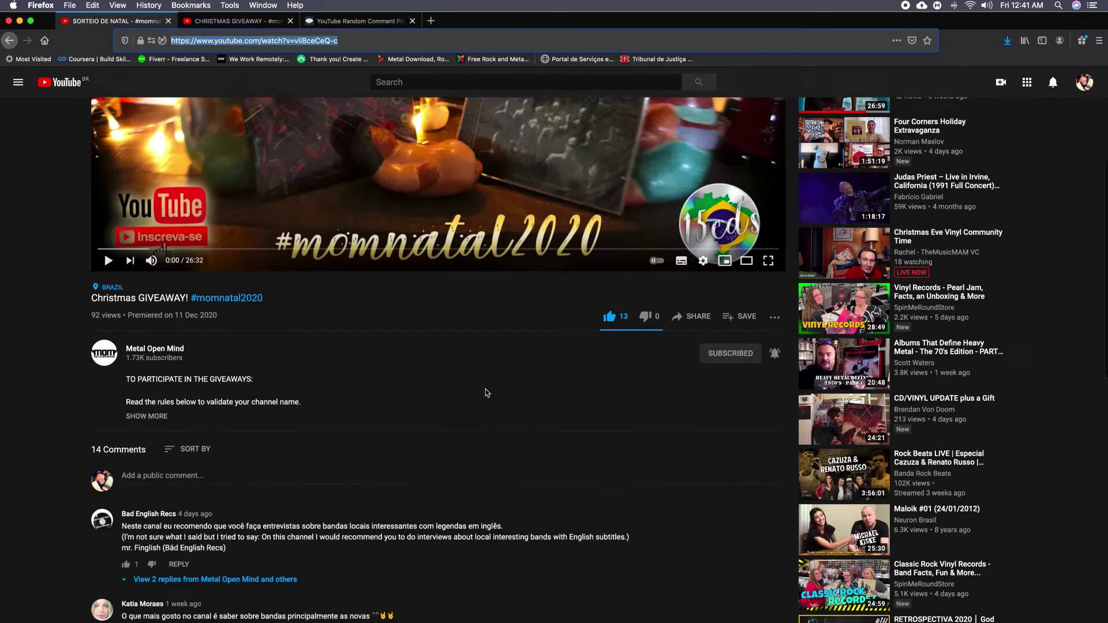
pyautogui.scroll(-6, 482, 390)
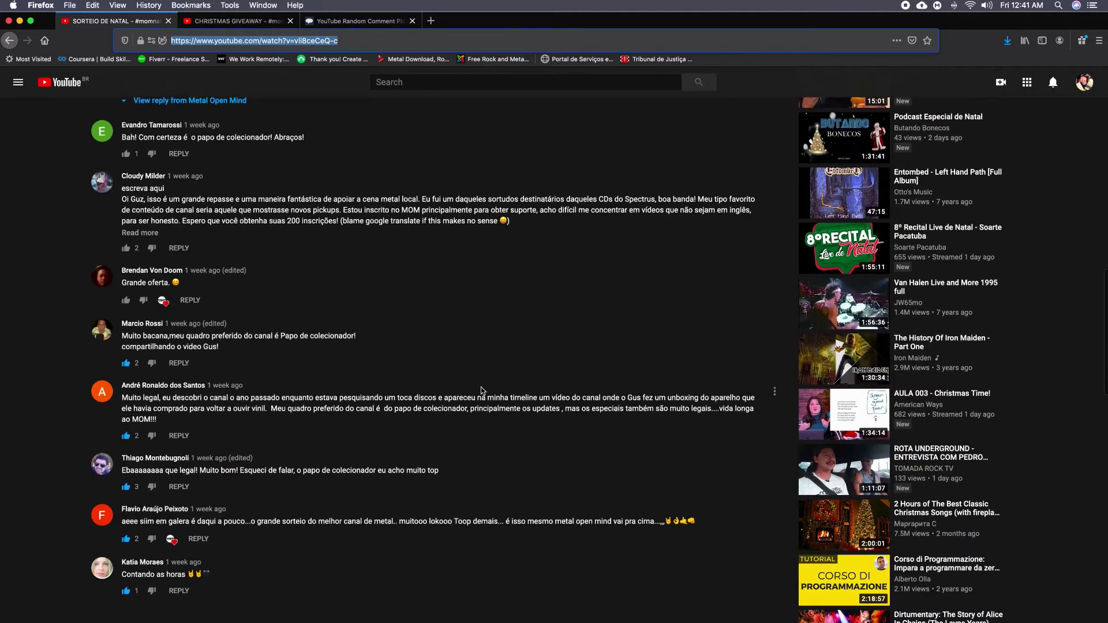
pyautogui.scroll(-2, 467, 385)
pyautogui.scroll(20, 292, 370)
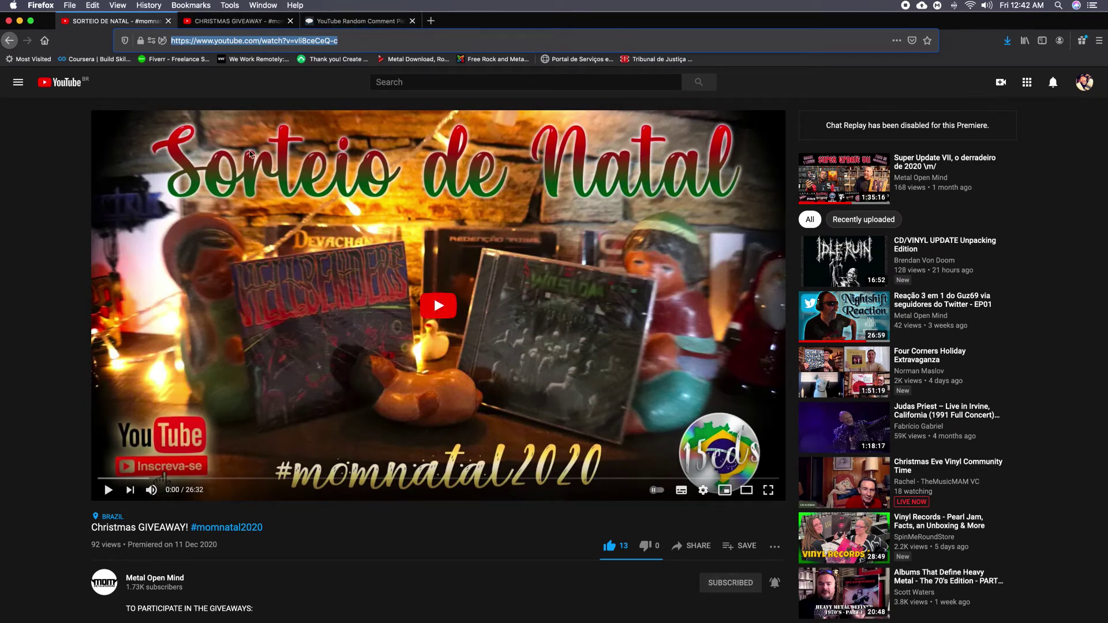
pyautogui.scroll(-10, 373, 488)
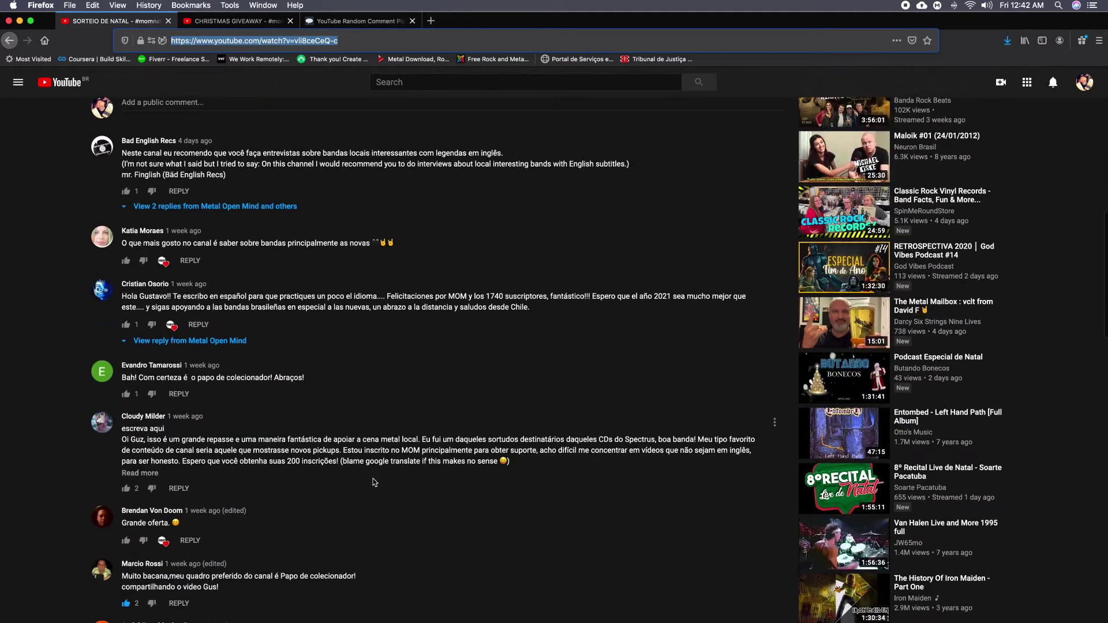
pyautogui.scroll(-4, 374, 482)
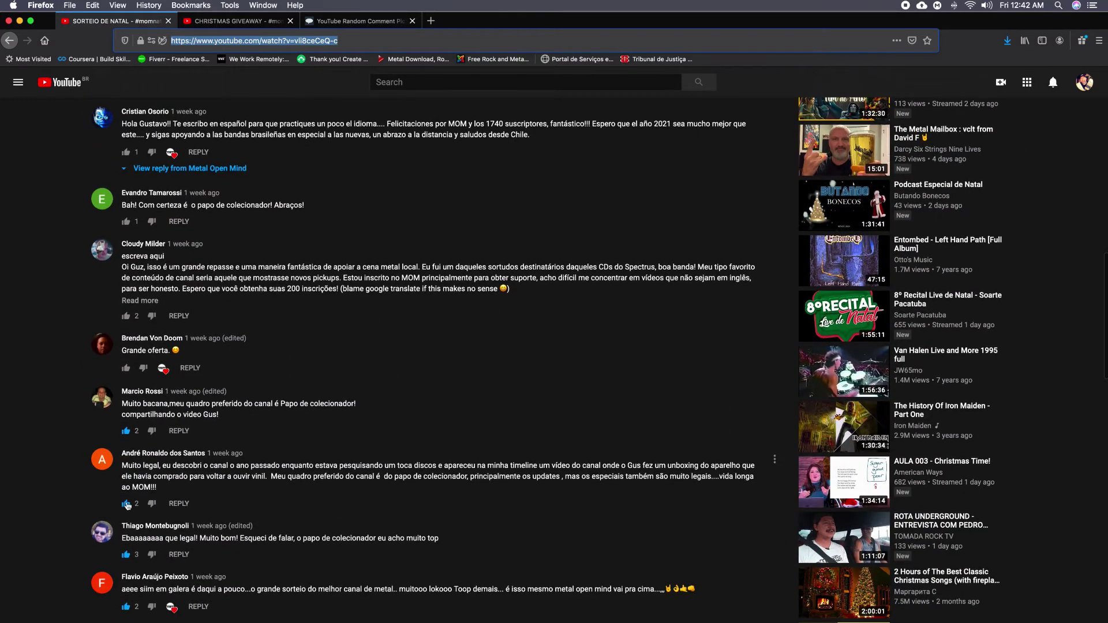
pyautogui.scroll(15, 335, 437)
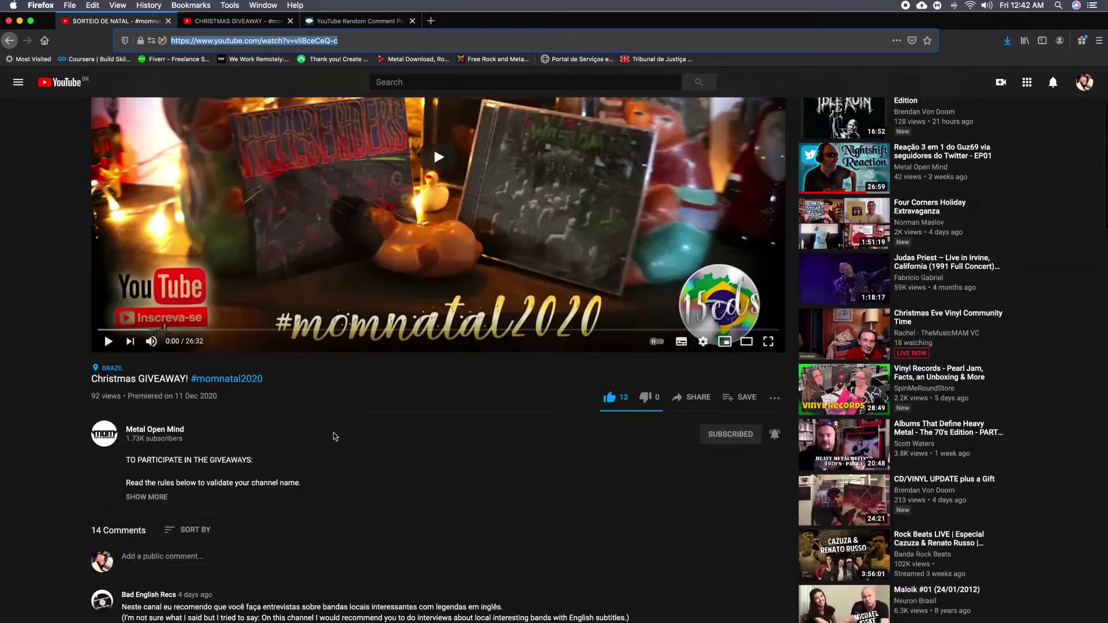
pyautogui.hotkey('ctrl', 'Tab')
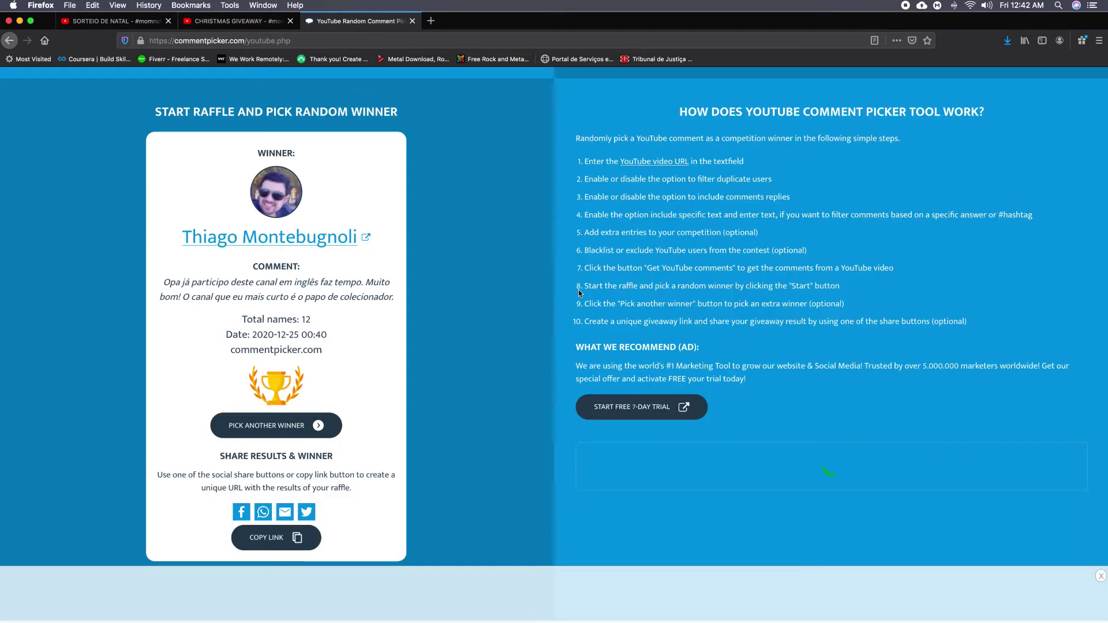
# Replace the old video URL with the new giveaway link and load its 11 commenters
pyautogui.scroll(10, 579, 294)
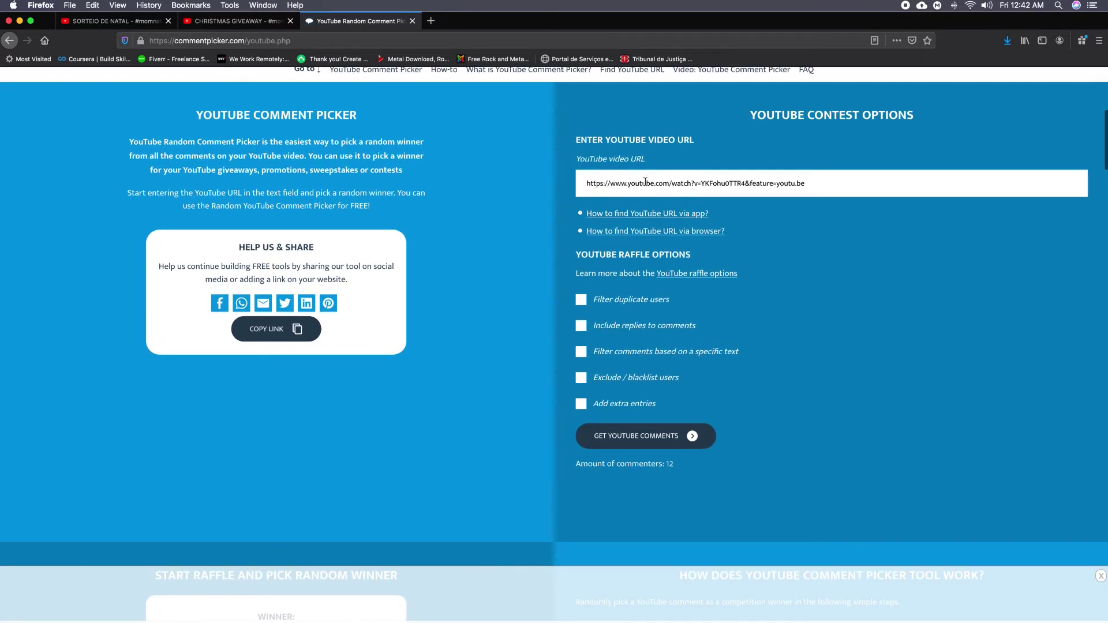
pyautogui.tripleClick(646, 181)
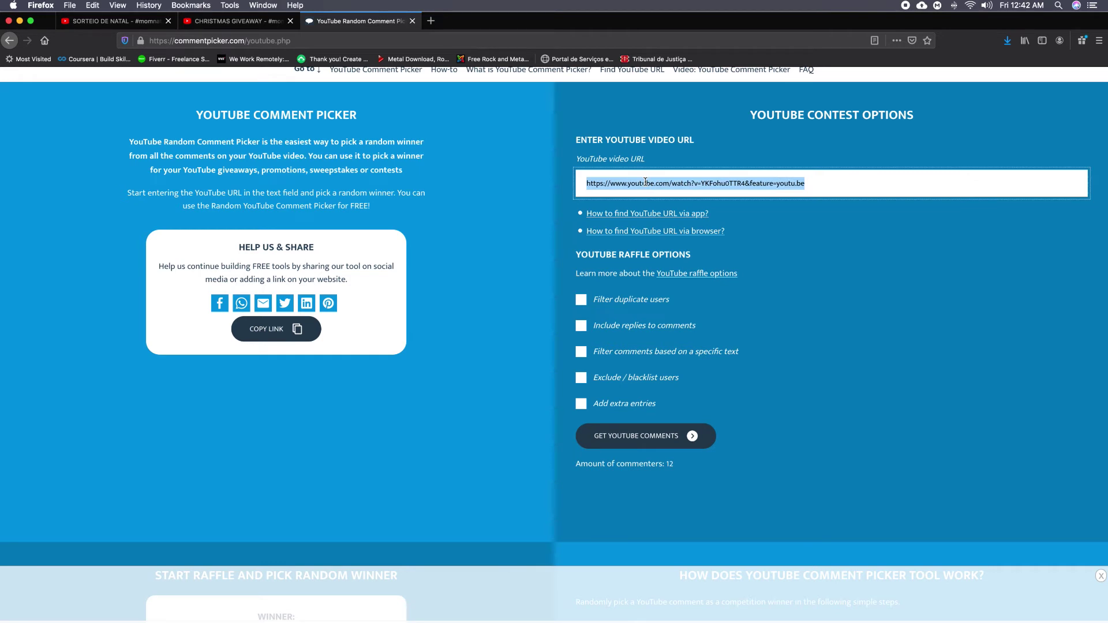
pyautogui.write('https://www.youtube.com/watch?v=vli8ceCeQ-c')
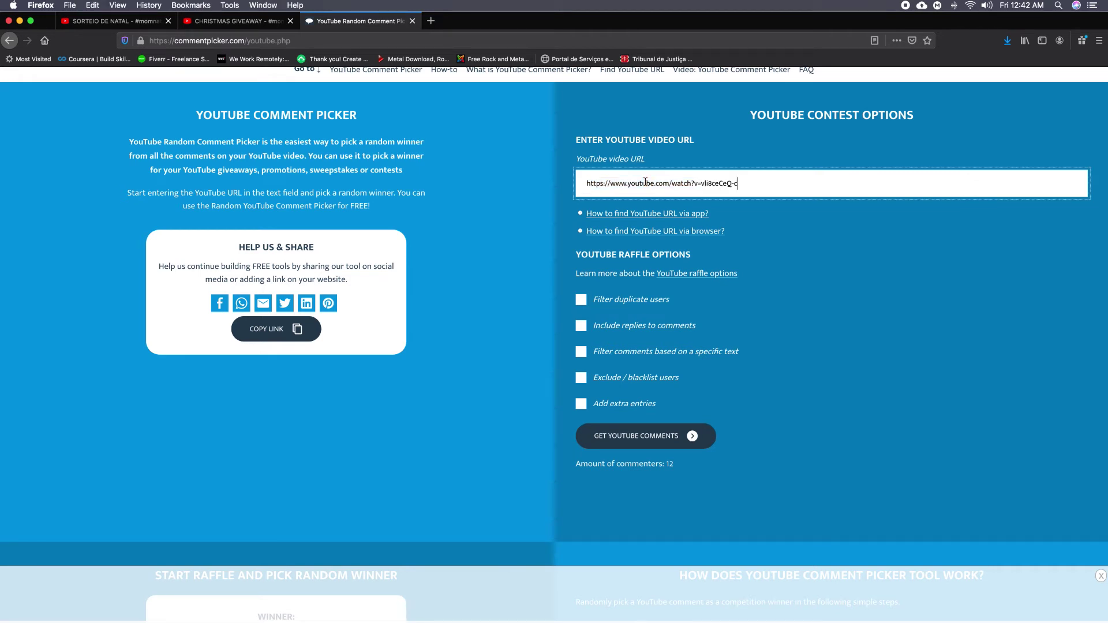
pyautogui.click(631, 440)
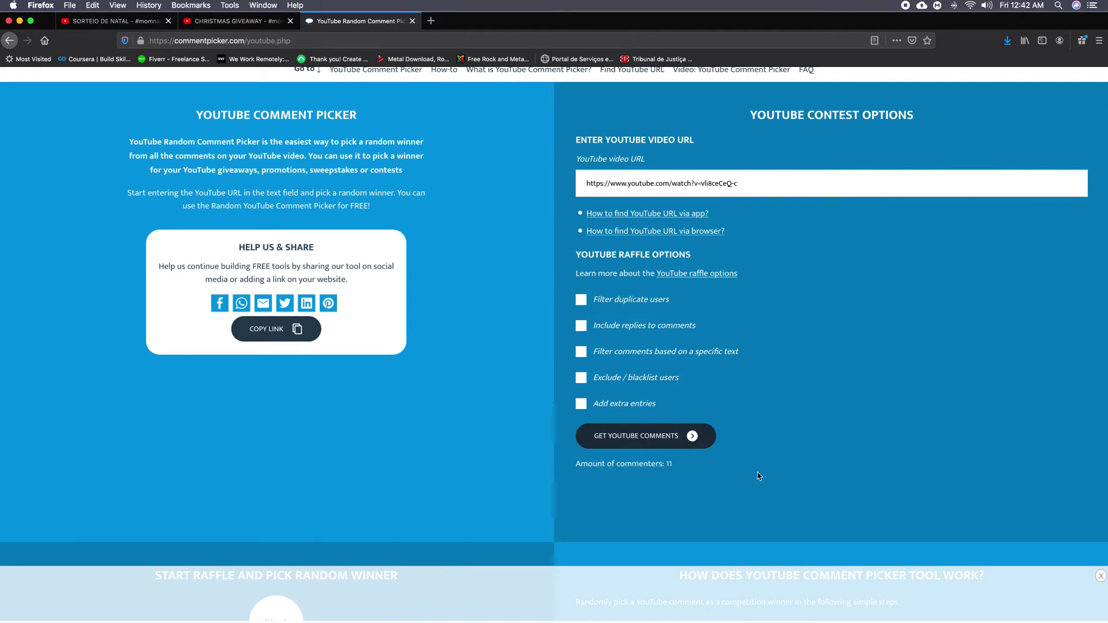
pyautogui.scroll(-1, 771, 467)
pyautogui.scroll(-5, 771, 466)
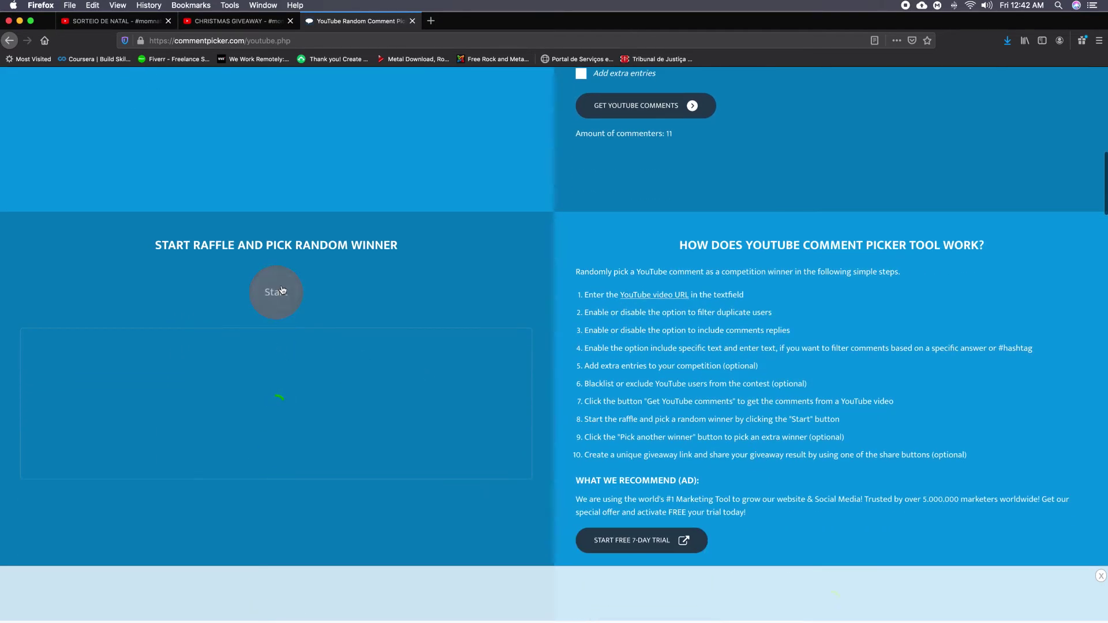
# Draw a random winner from the new video's comments and review the winner card
pyautogui.click(277, 291)
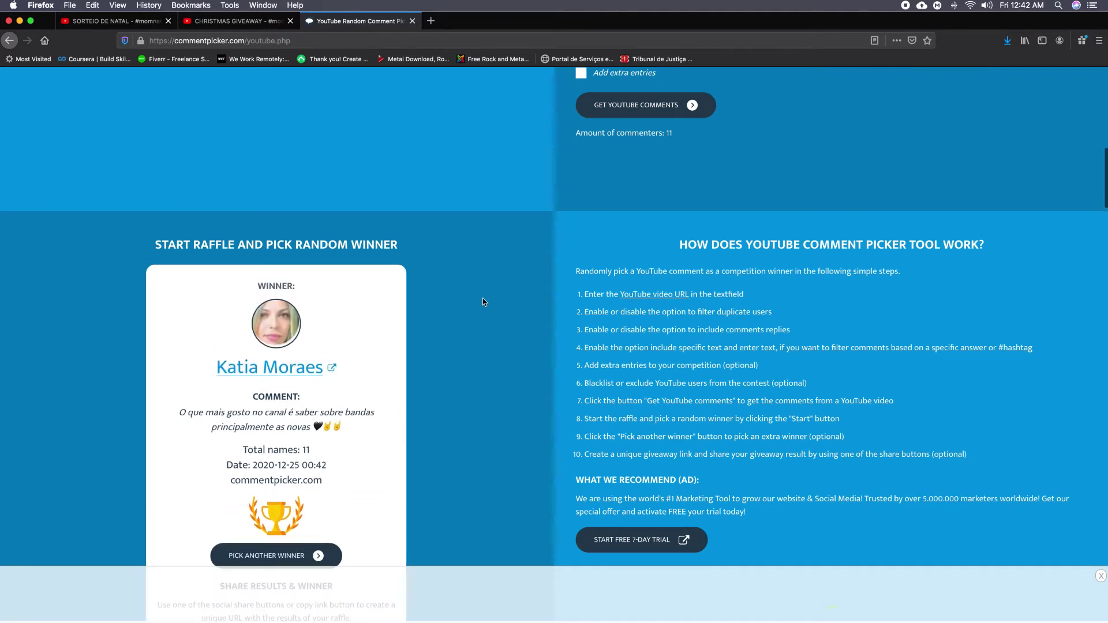
pyautogui.scroll(-2, 483, 302)
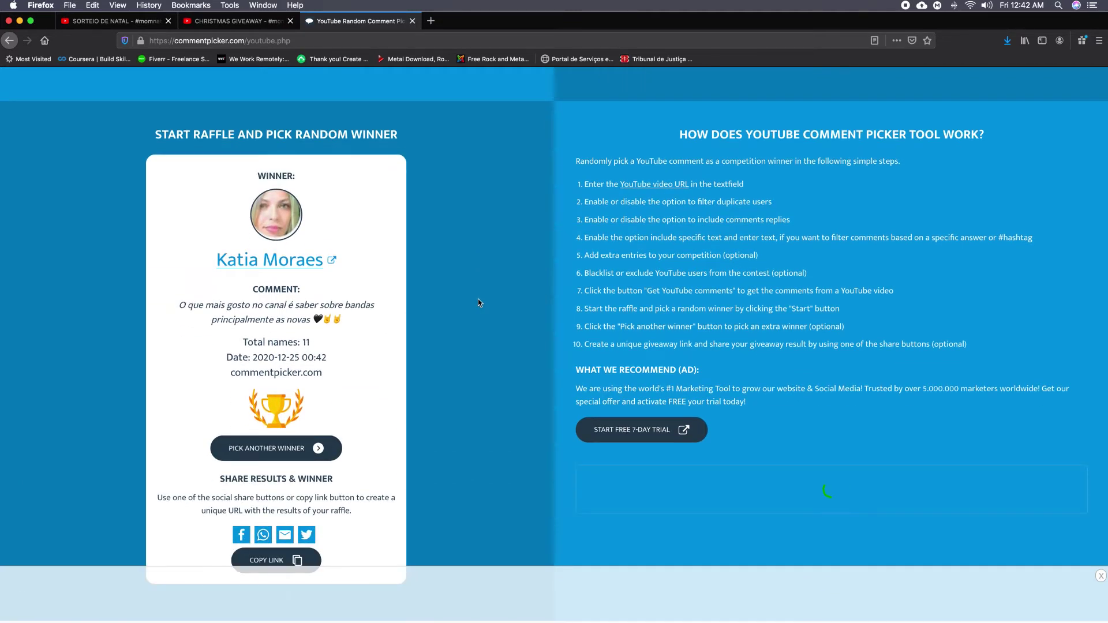
pyautogui.scroll(-1, 478, 299)
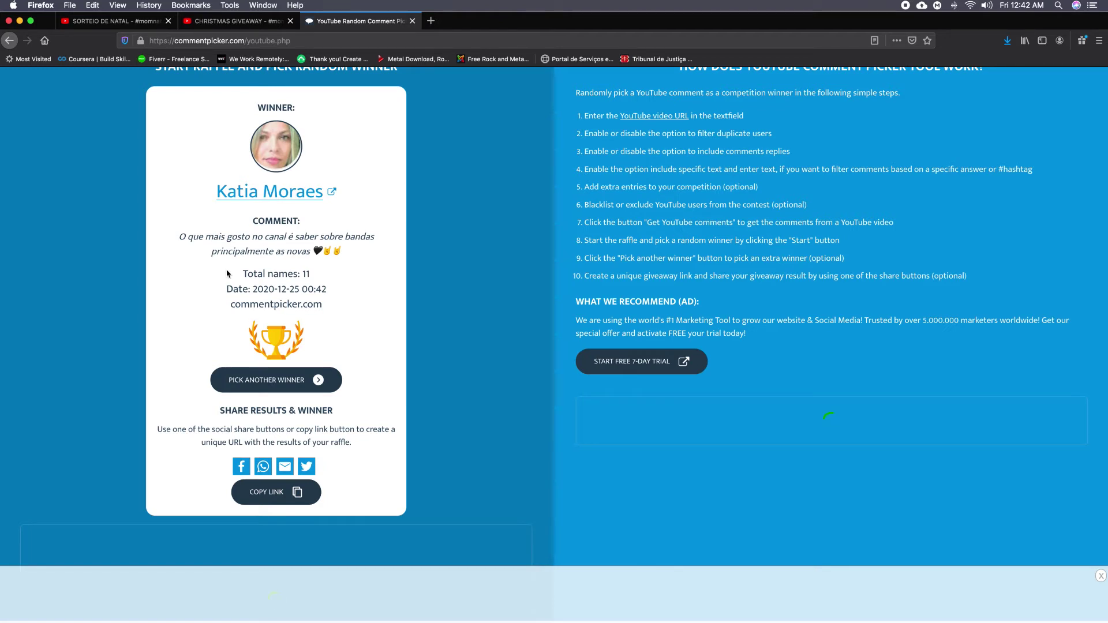
pyautogui.scroll(2, 385, 317)
pyautogui.scroll(-3, 385, 316)
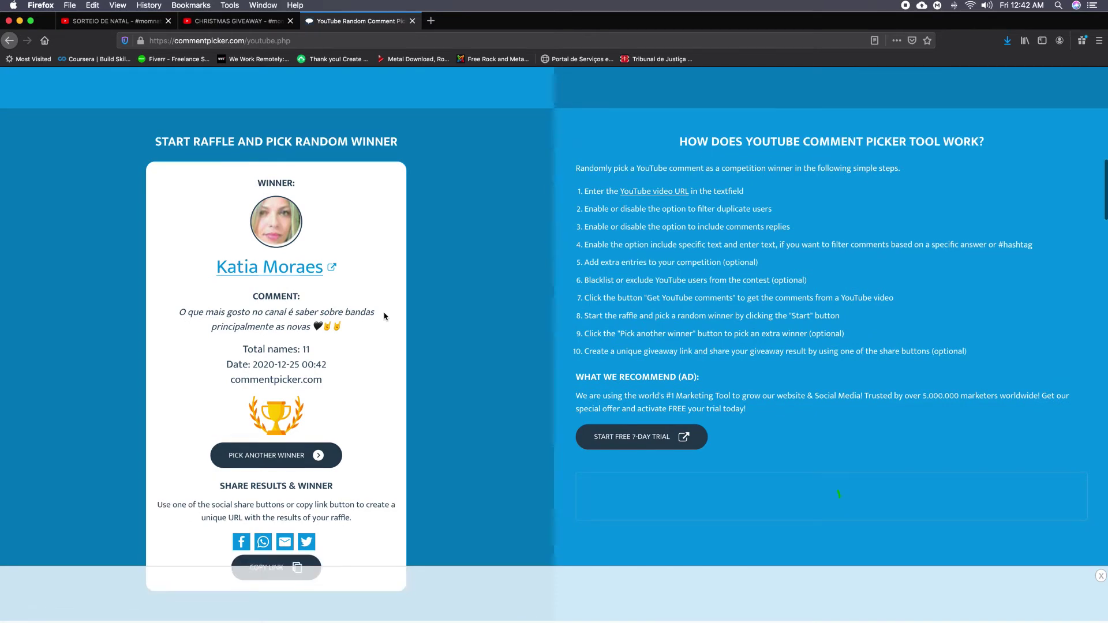
pyautogui.scroll(4, 385, 317)
pyautogui.scroll(-1, 385, 317)
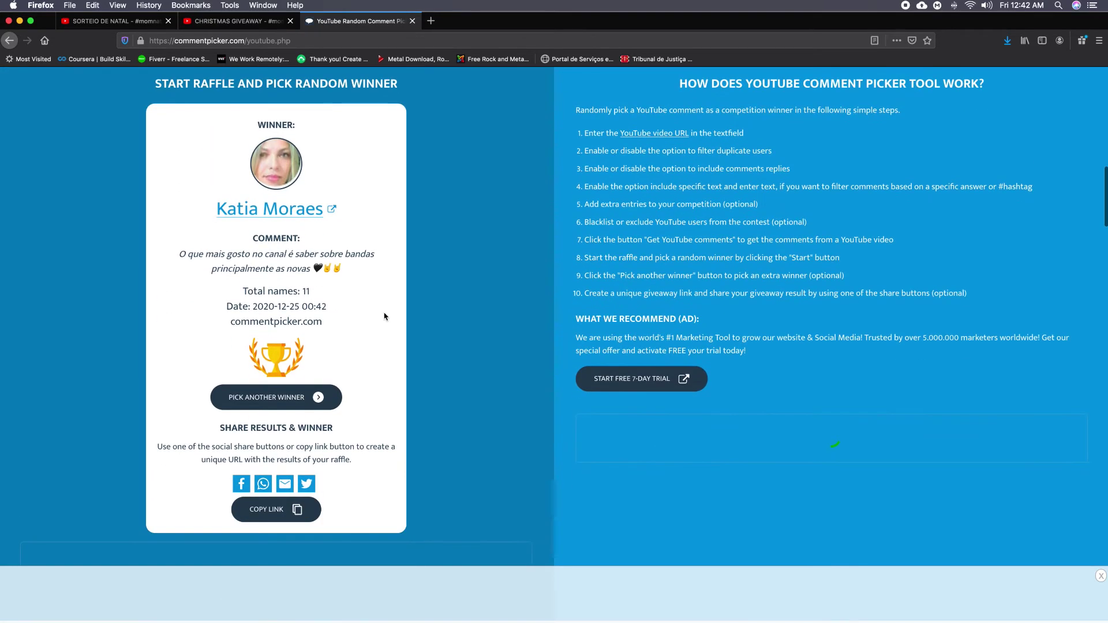
pyautogui.scroll(3, 384, 316)
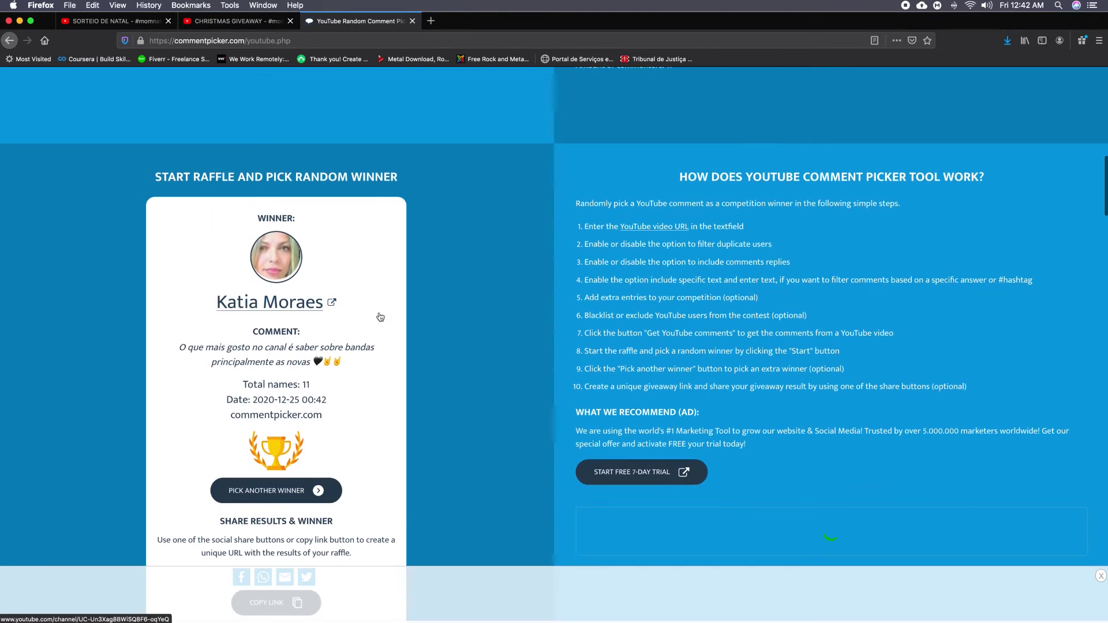
pyautogui.scroll(10, 381, 317)
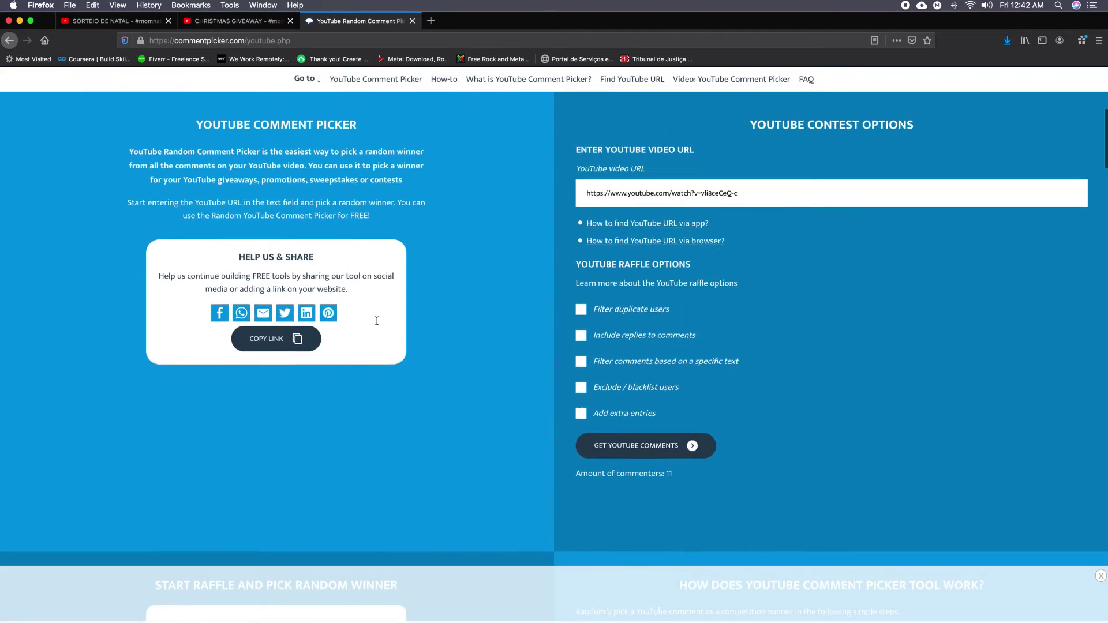
pyautogui.scroll(-12, 377, 320)
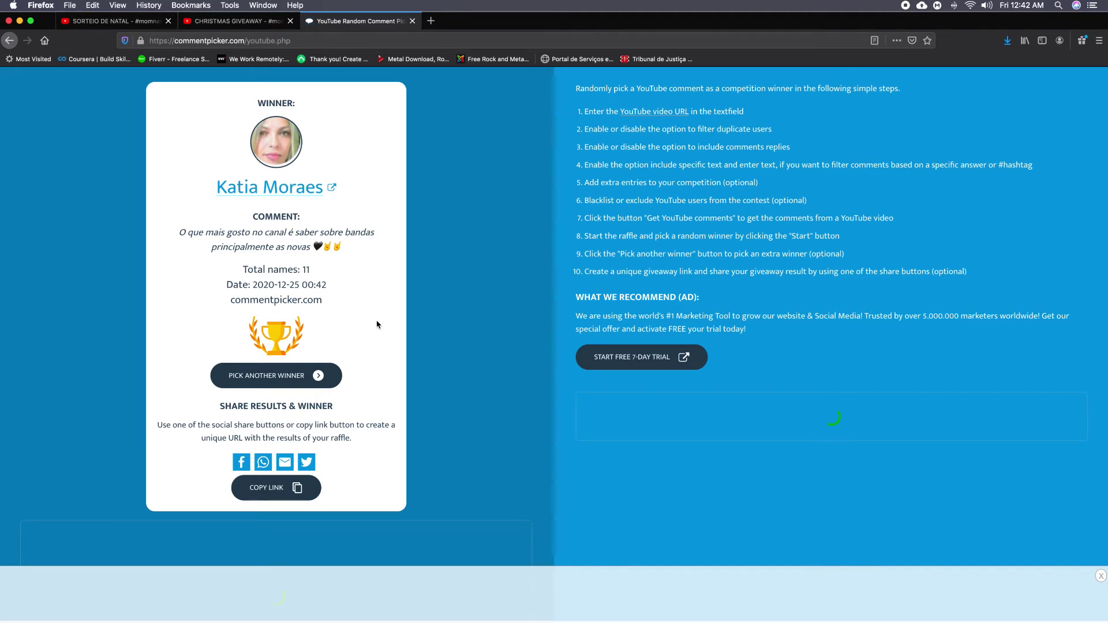
pyautogui.scroll(5, 448, 288)
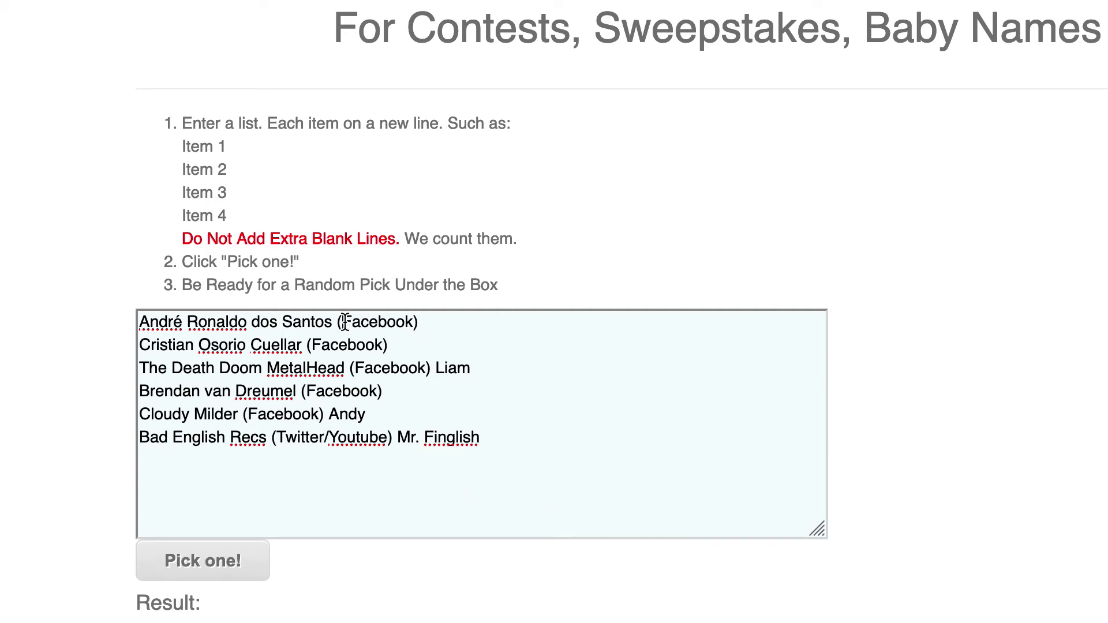
# Highlight 'Facebook)' in the first entrant line of the list, then clear the selection
pyautogui.moveTo(344, 321); pyautogui.dragTo(417, 322)
pyautogui.click(358, 345)
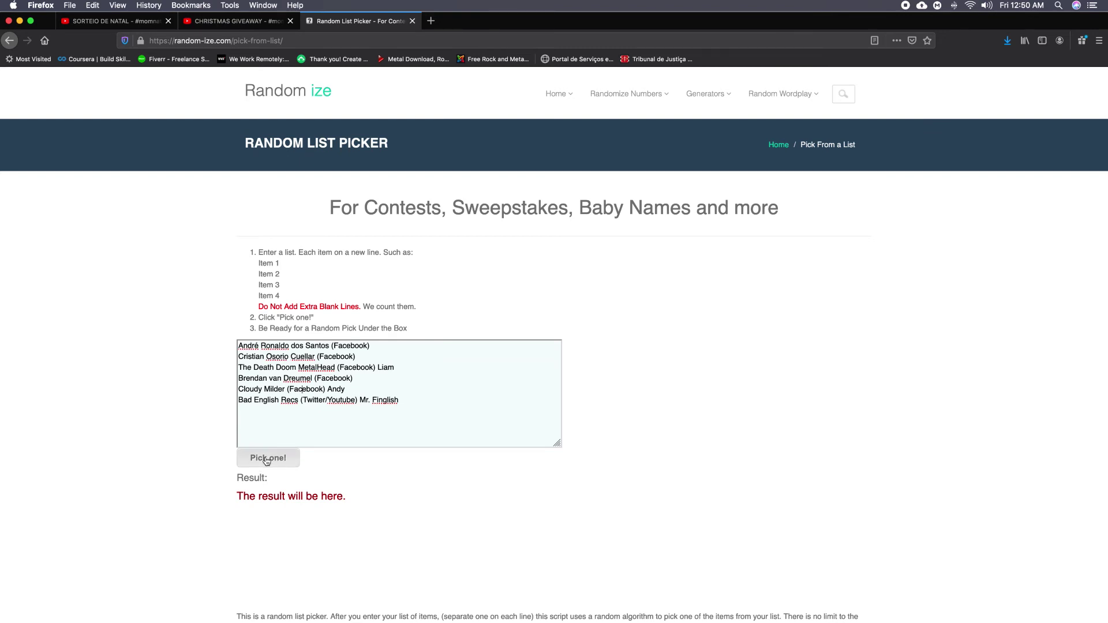
# Pick one entrant from the six-line list; the first Facebook-tagged entrant appears under Result
pyautogui.click(267, 460)
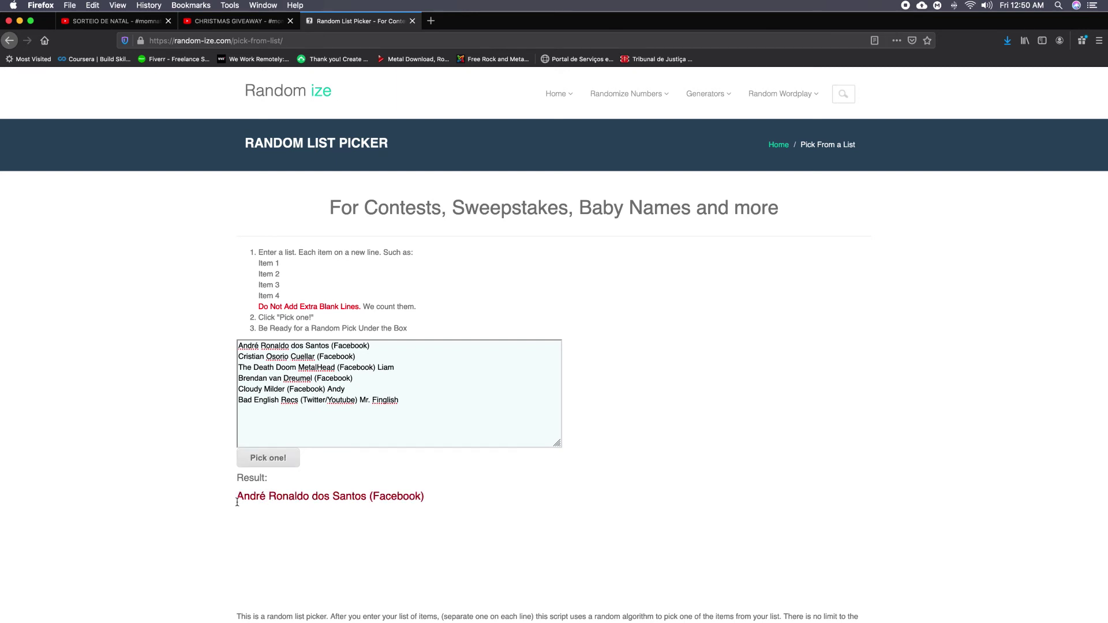
pyautogui.moveTo(237, 497); pyautogui.dragTo(447, 498)
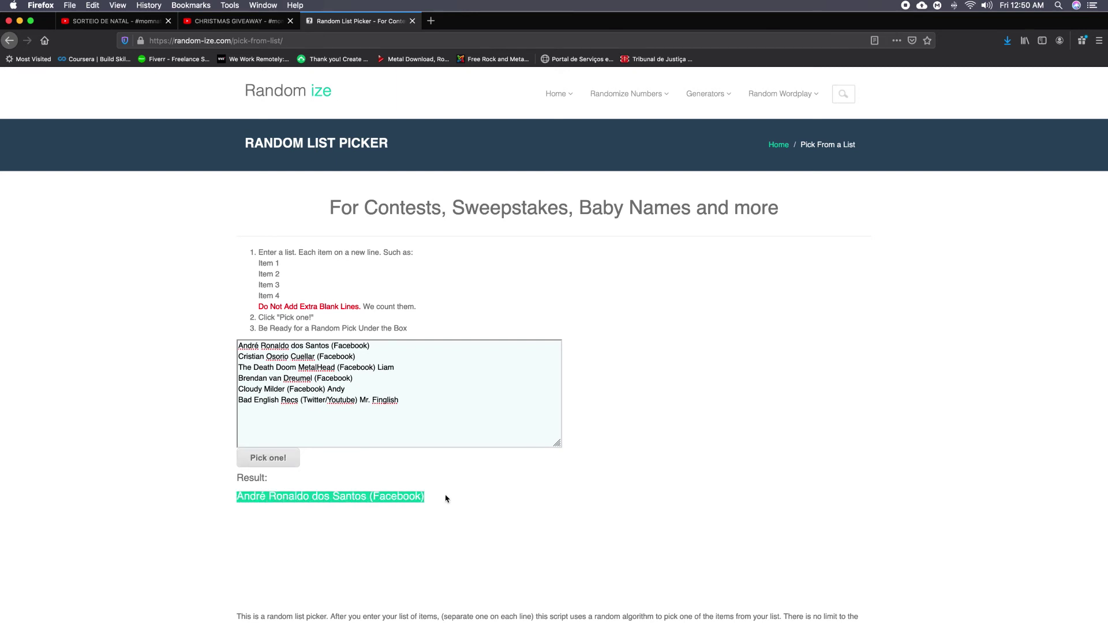
pyautogui.click(440, 501)
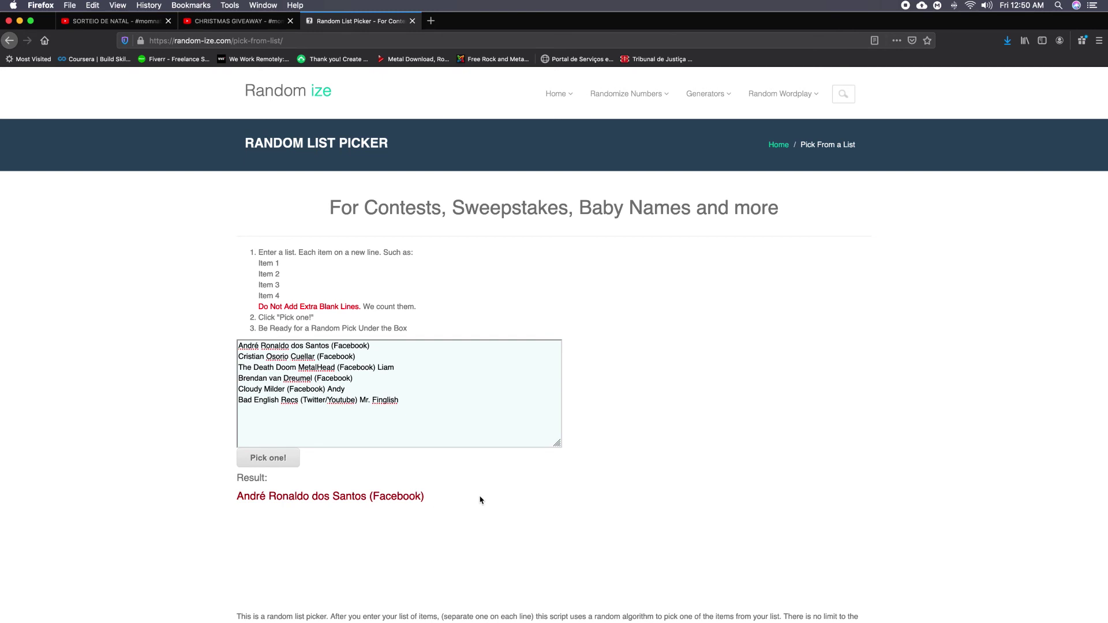
pyautogui.scroll(-5, 481, 499)
pyautogui.scroll(5, 360, 265)
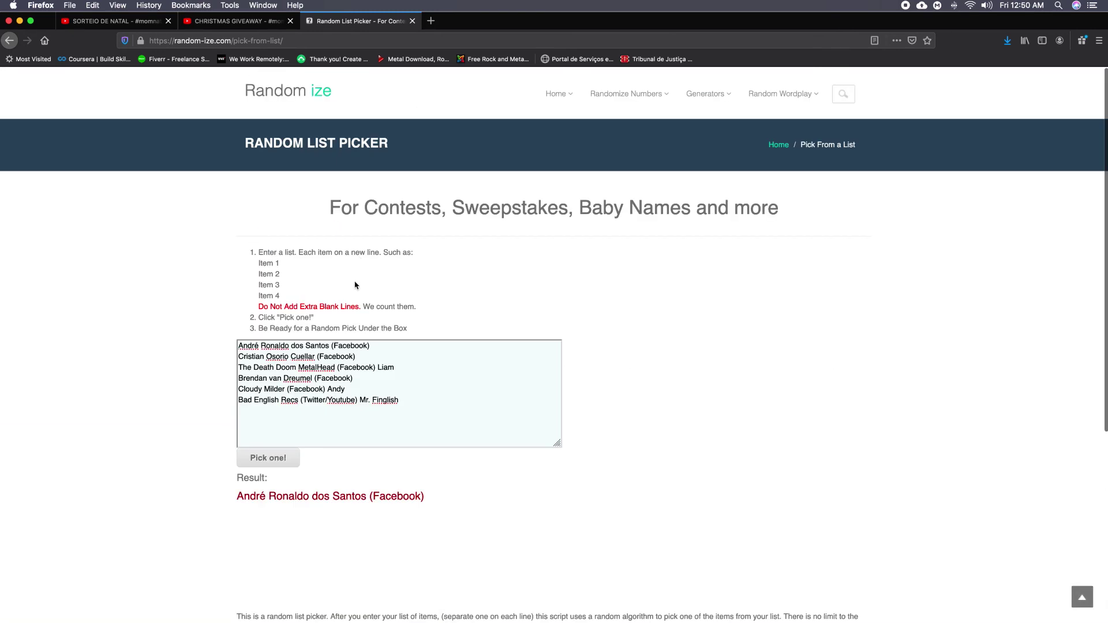